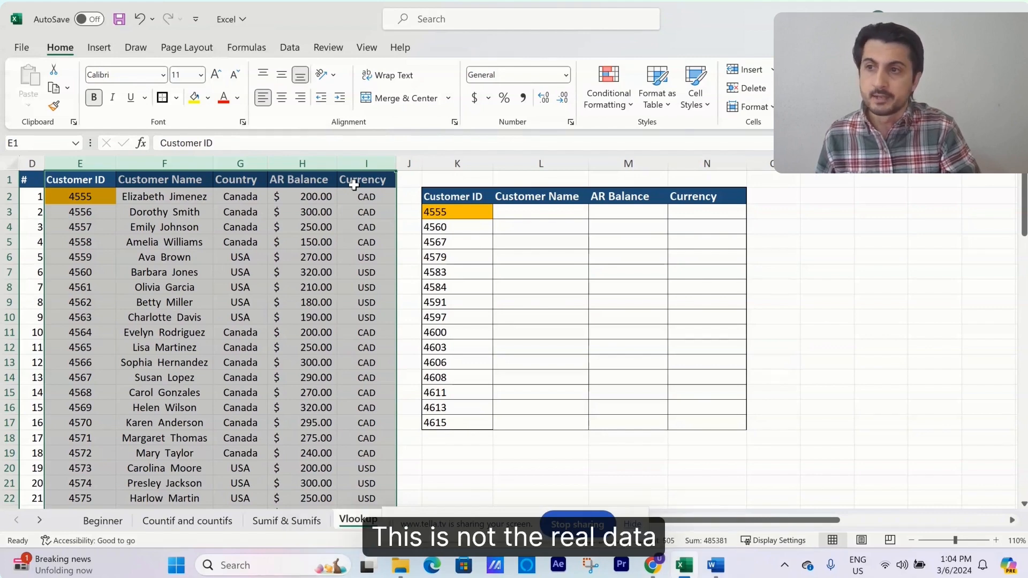
Examine the results table's Customer ID list and its empty Customer Name, AR Balance and Currency columns
click(507, 298)
drag(435, 212, 448, 424)
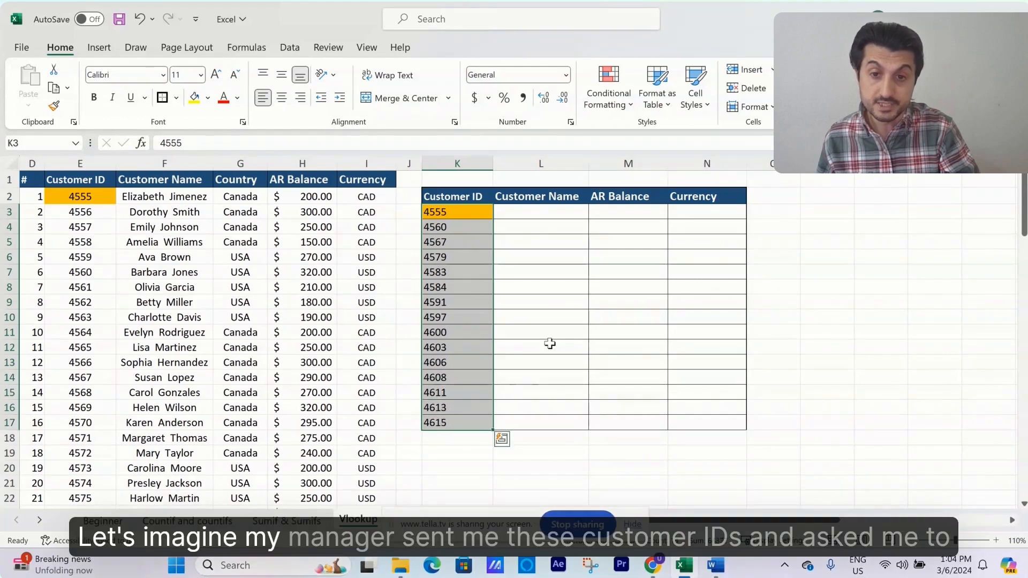
click(525, 201)
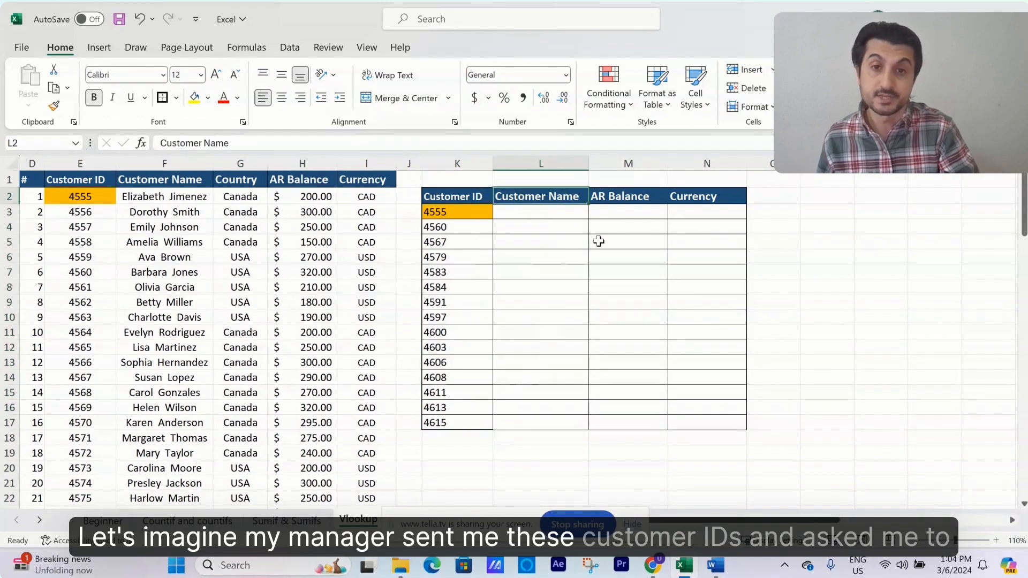
click(619, 198)
click(680, 199)
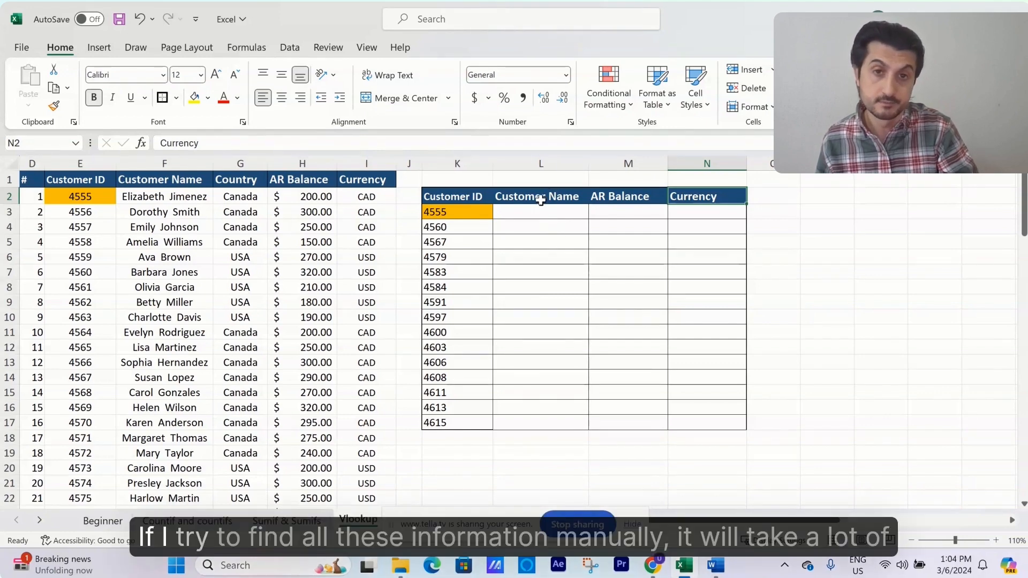
drag(541, 200, 682, 212)
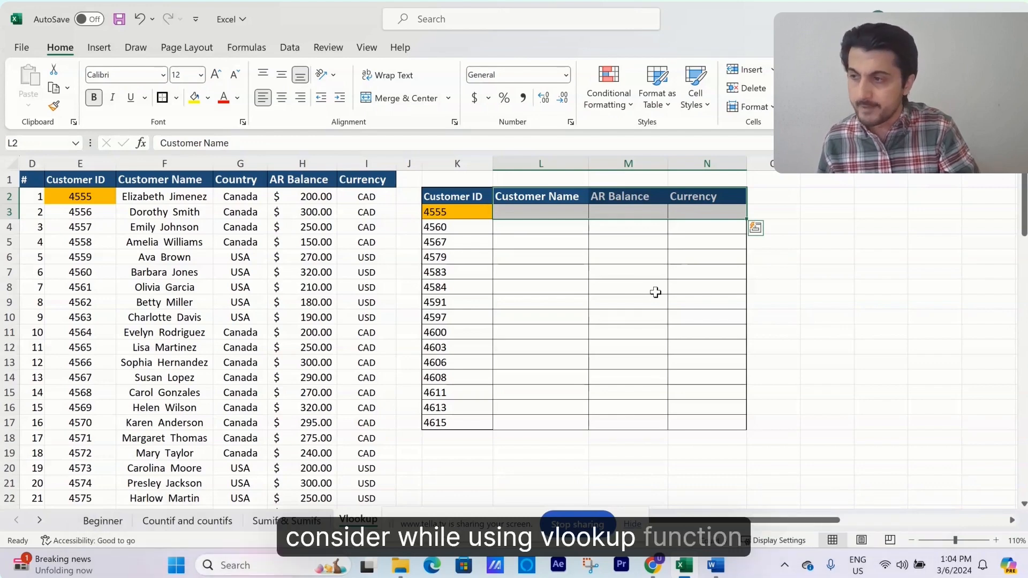
click(573, 270)
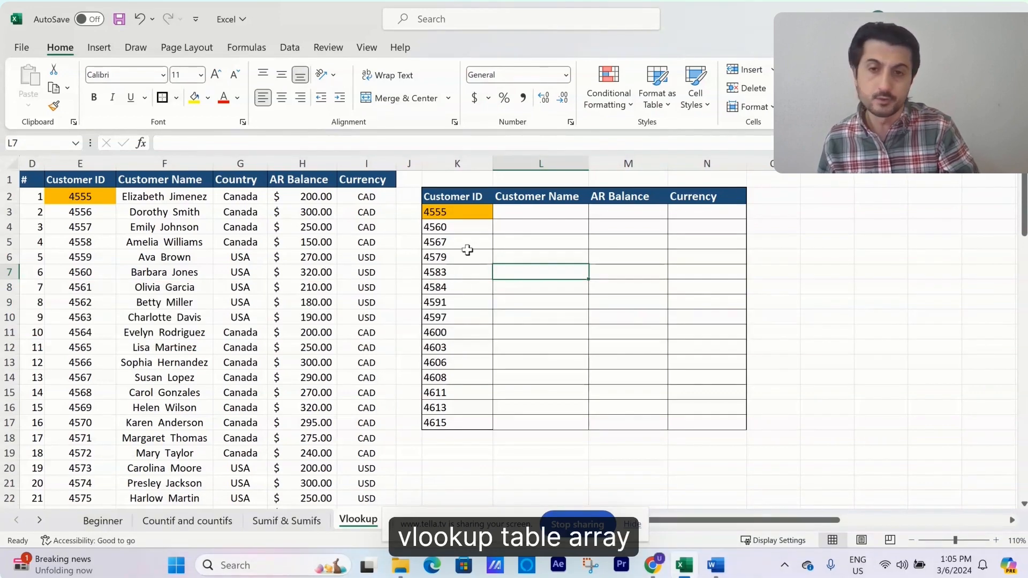
Compare the Customer ID lookup values in column K with the source table in columns E to I
click(455, 214)
drag(454, 215, 456, 257)
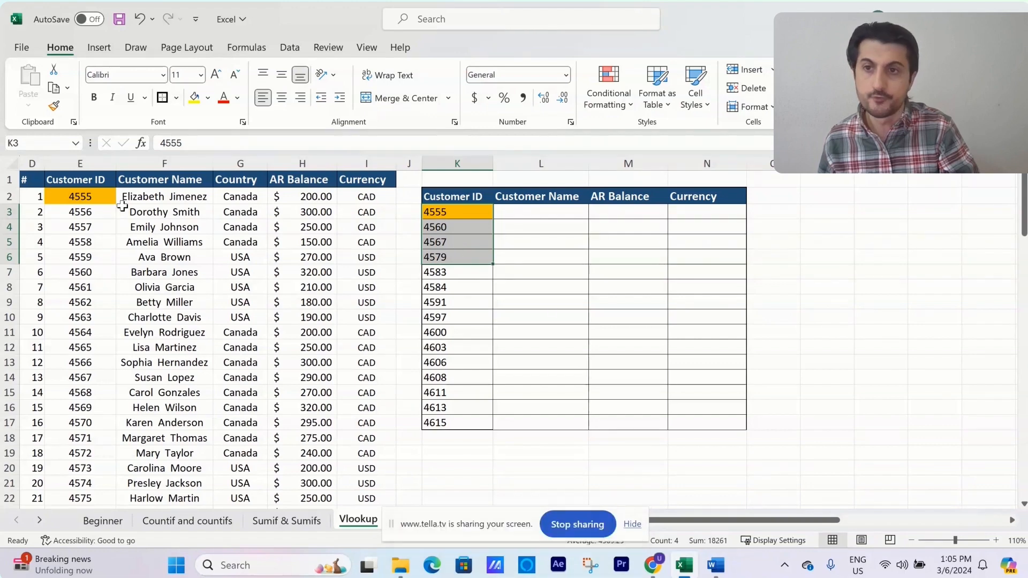
click(88, 173)
key(ctrl+shift+Down)
key(ctrl+shift+Right)
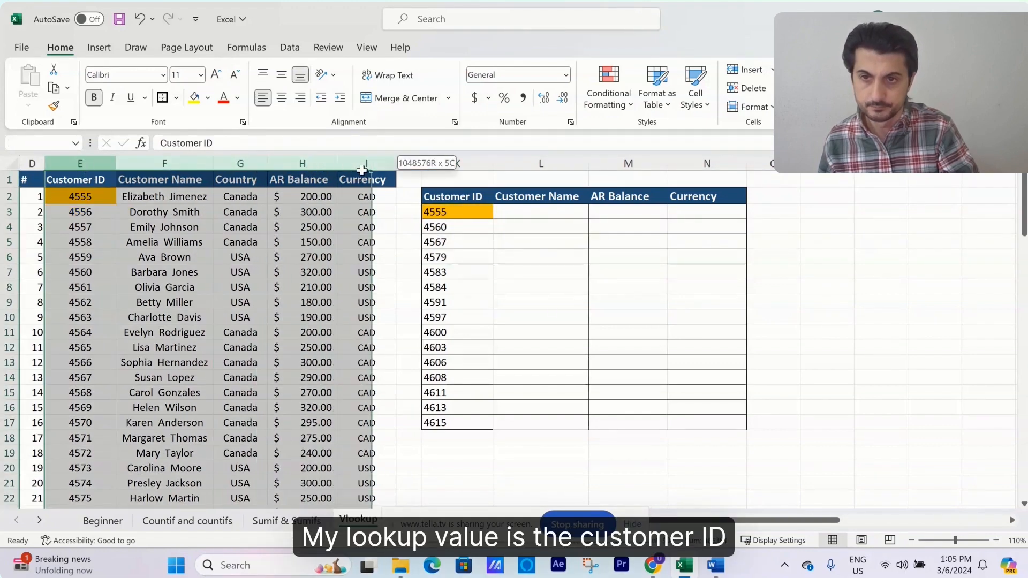
drag(456, 213, 454, 422)
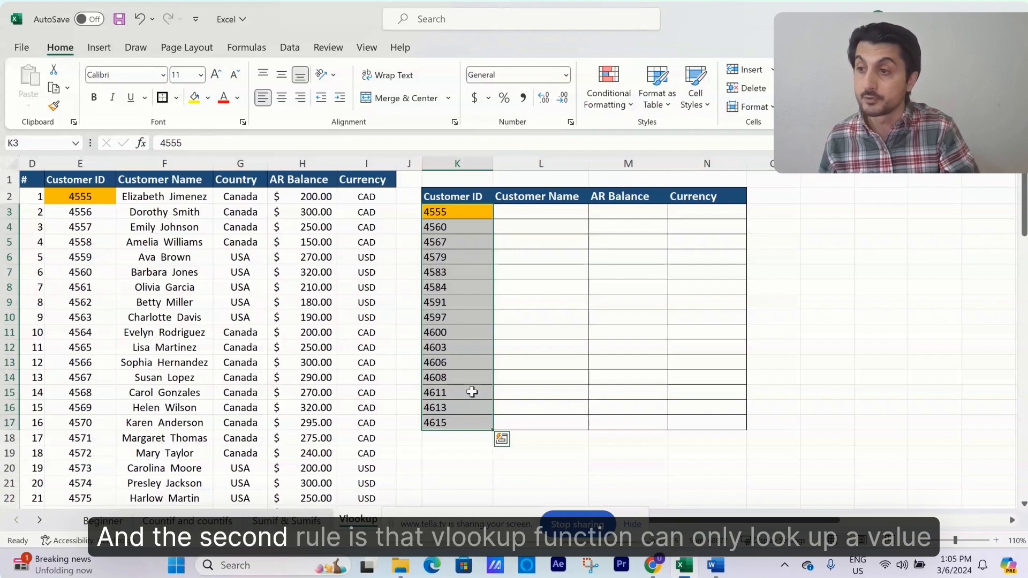
Examine the source table's column order from Customer ID through Customer Name, Country and AR Balance to Currency along row 2
click(238, 257)
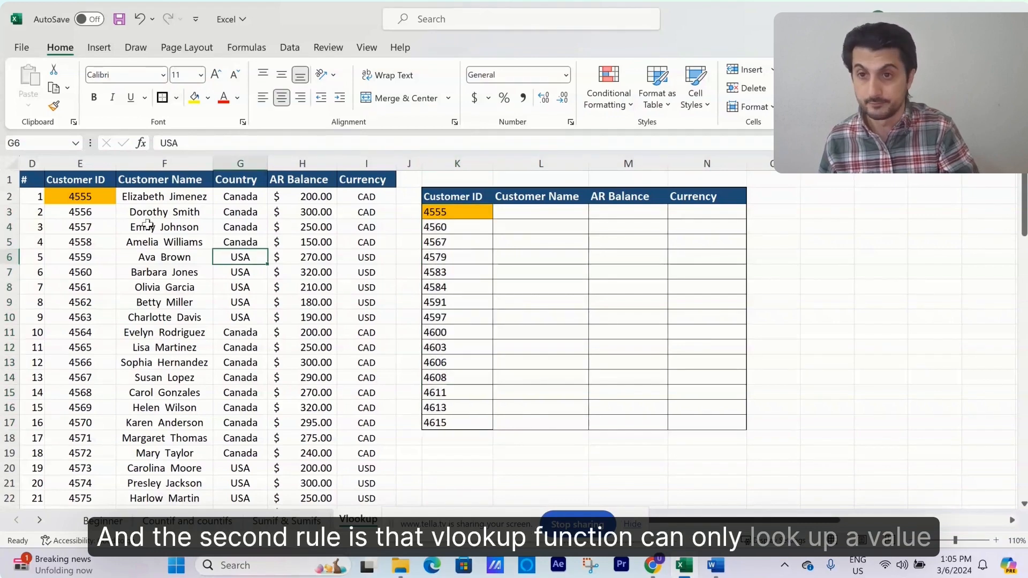
click(95, 199)
key(Right)
key(Right)
key(Right)
key(Right)
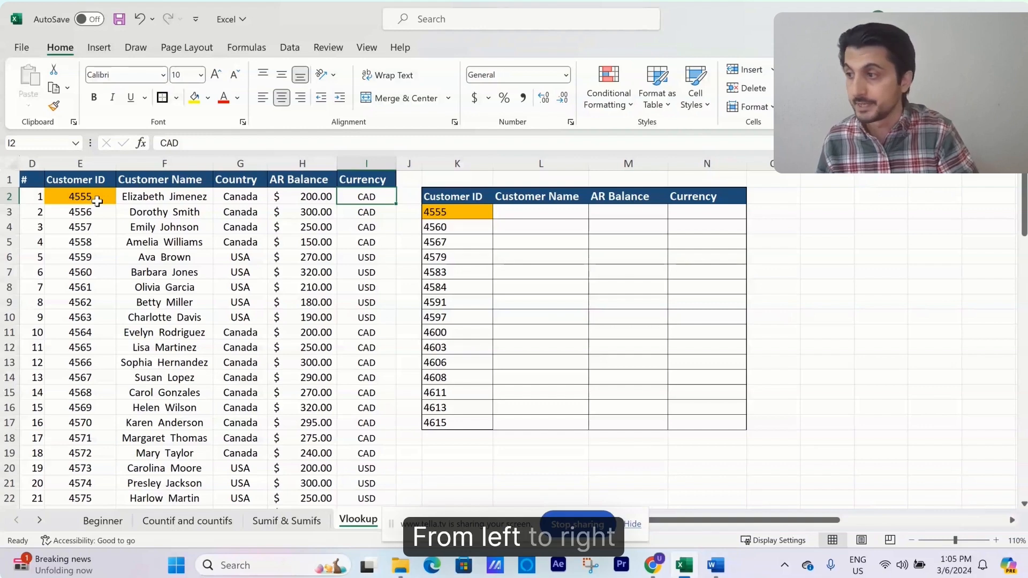
click(405, 242)
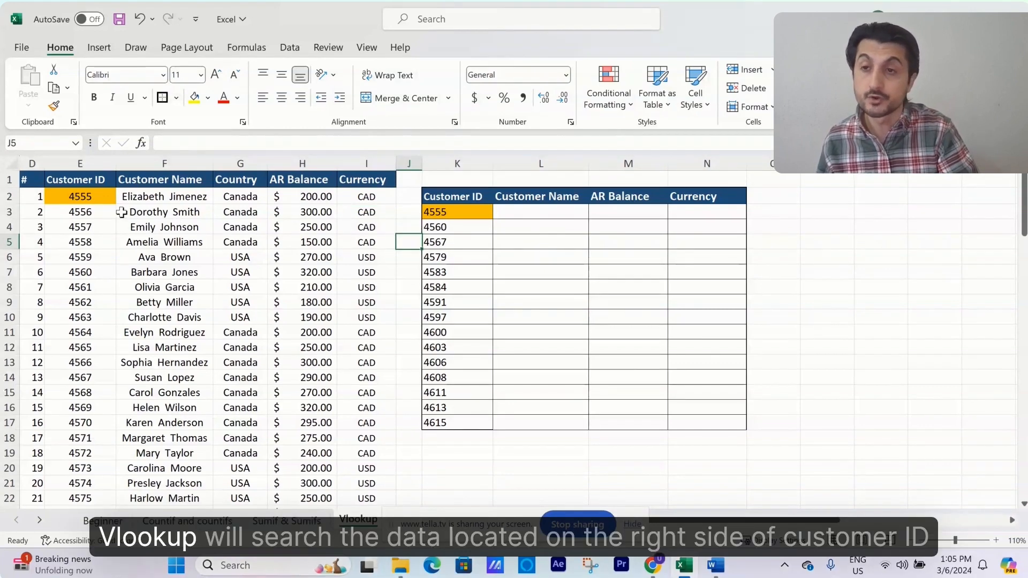
click(110, 181)
key(ctrl+shift+Down)
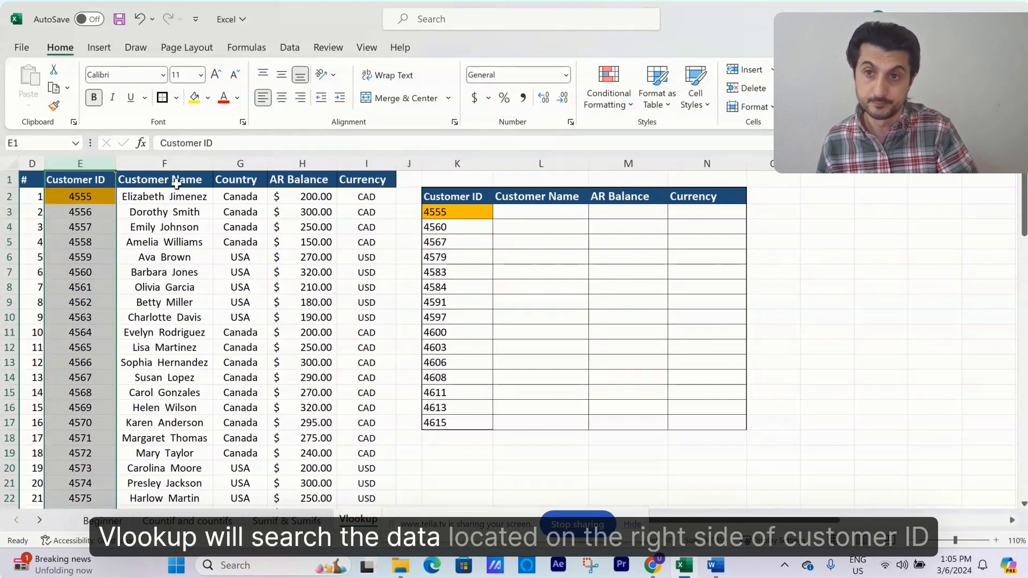
click(147, 197)
key(Right)
key(Right)
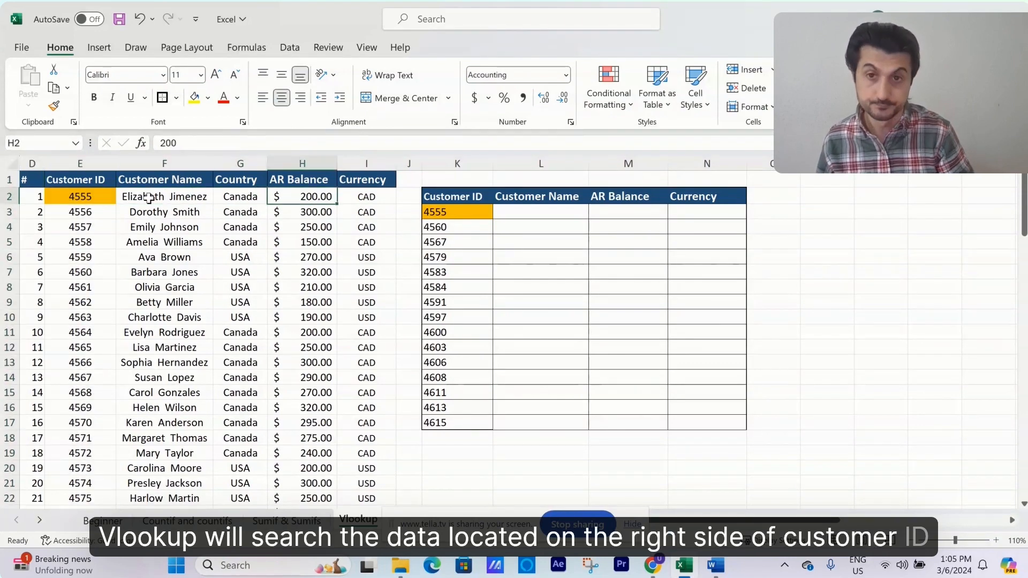
key(Right)
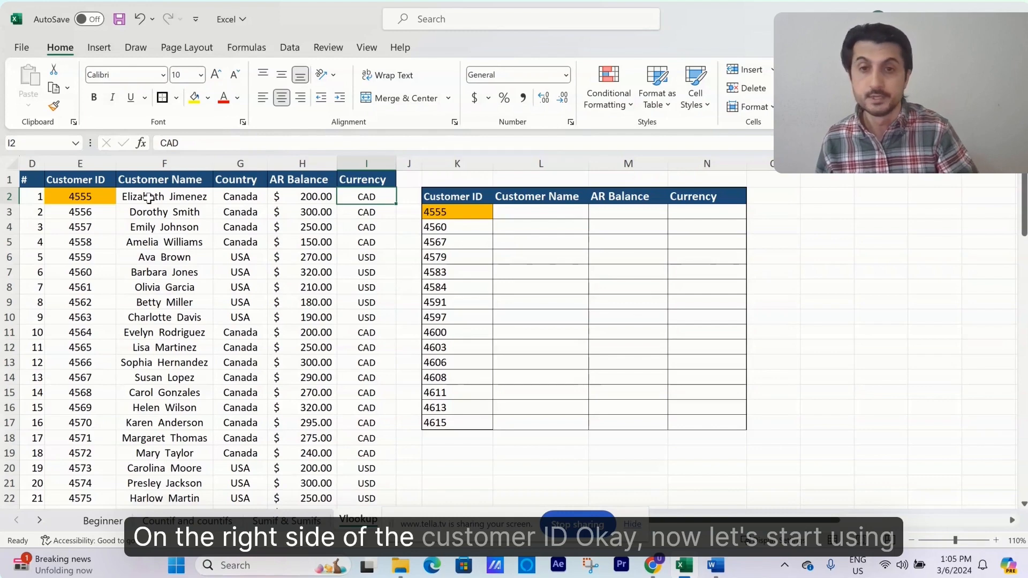
click(511, 271)
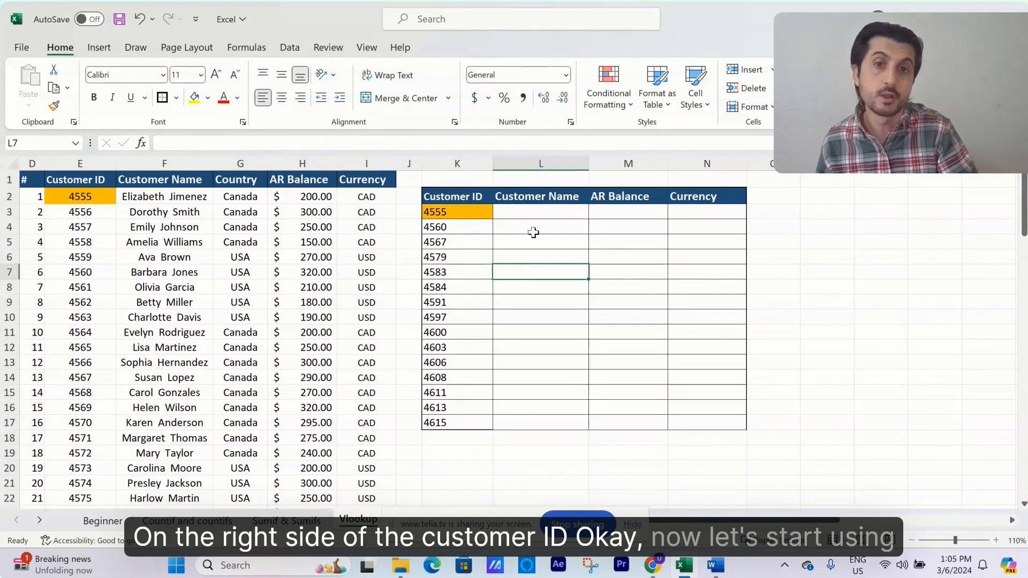
Enter =VLOOKUP(K3,E:I,2,FALSE) in L3 to return the customer name by exact match for the first Customer ID
click(531, 212)
text(=vloo)
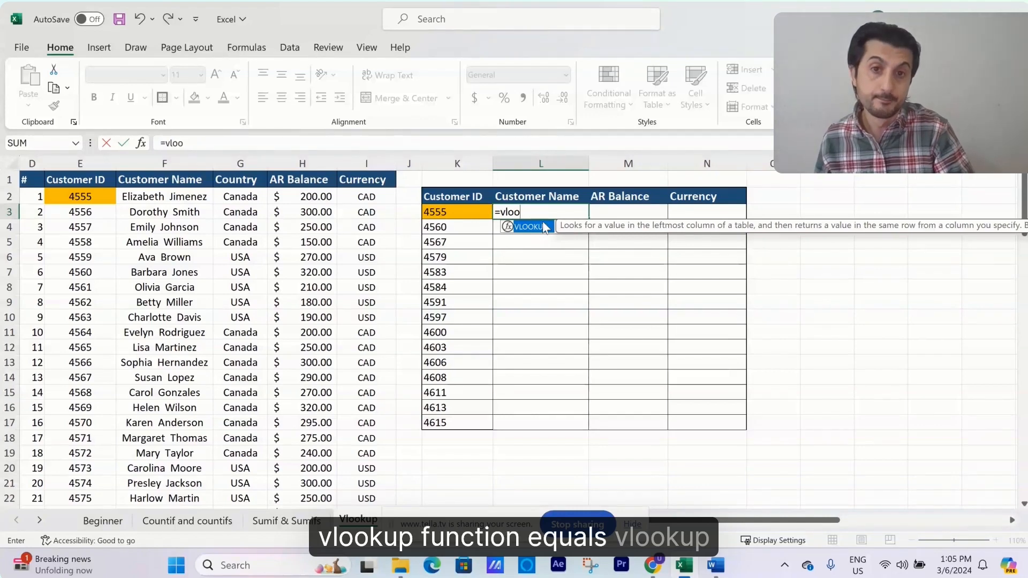
double_click(544, 228)
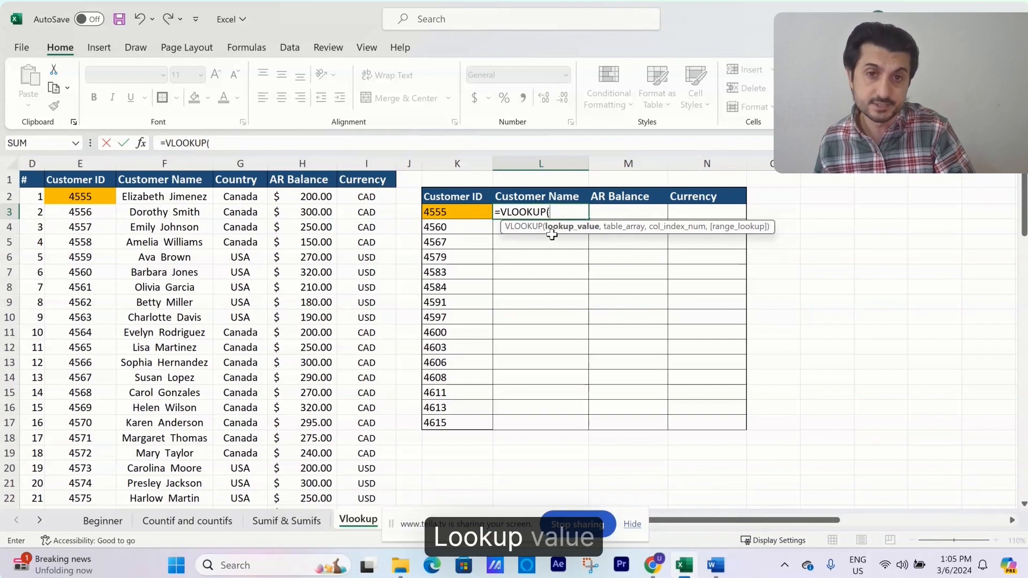
click(449, 214)
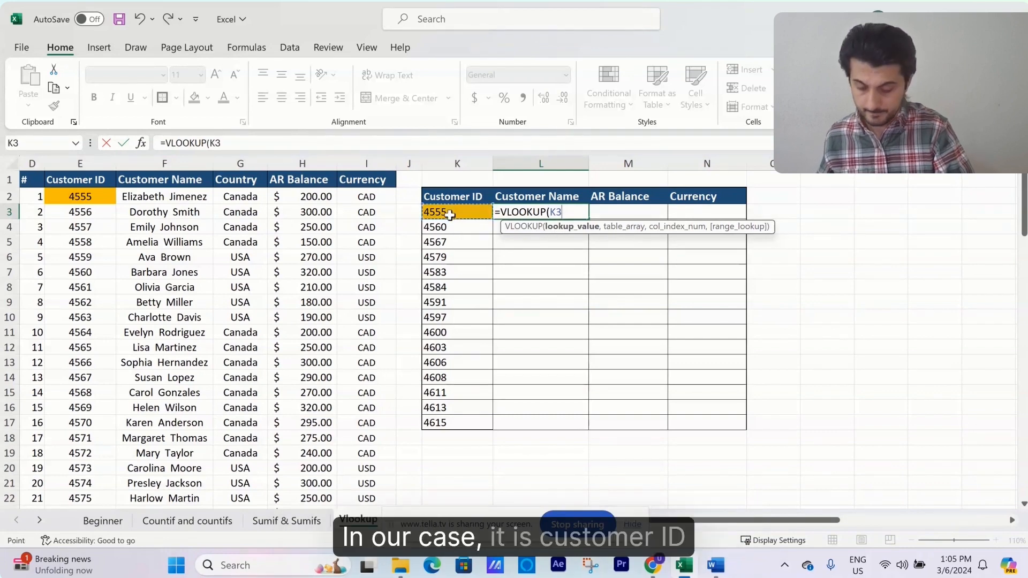
text(,)
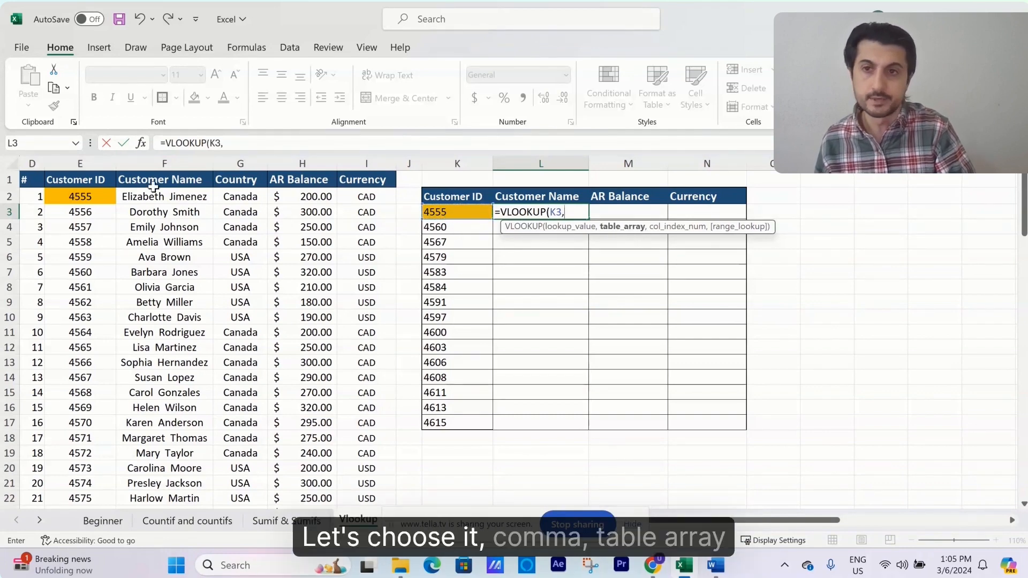
drag(80, 163, 382, 179)
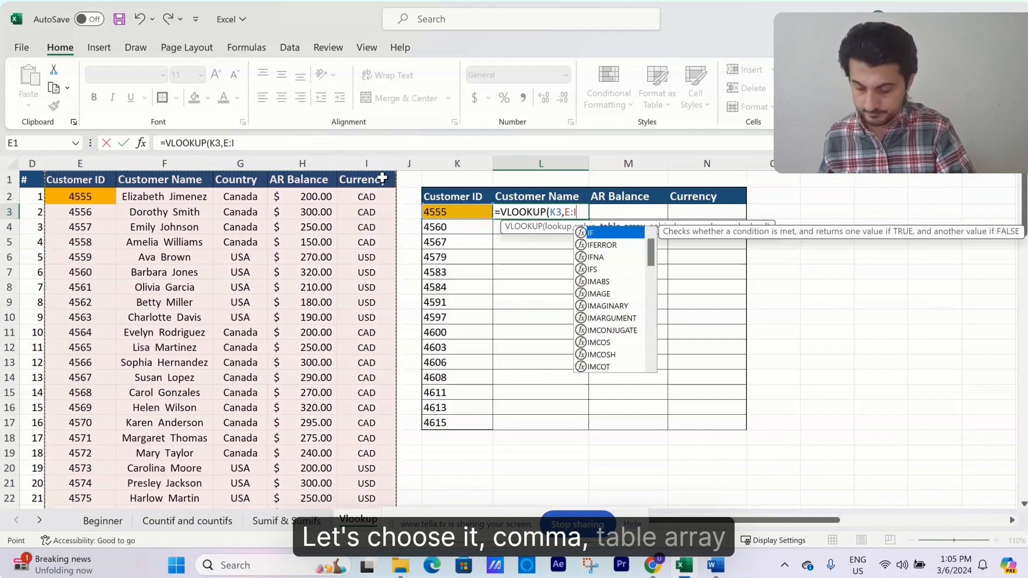
text(,)
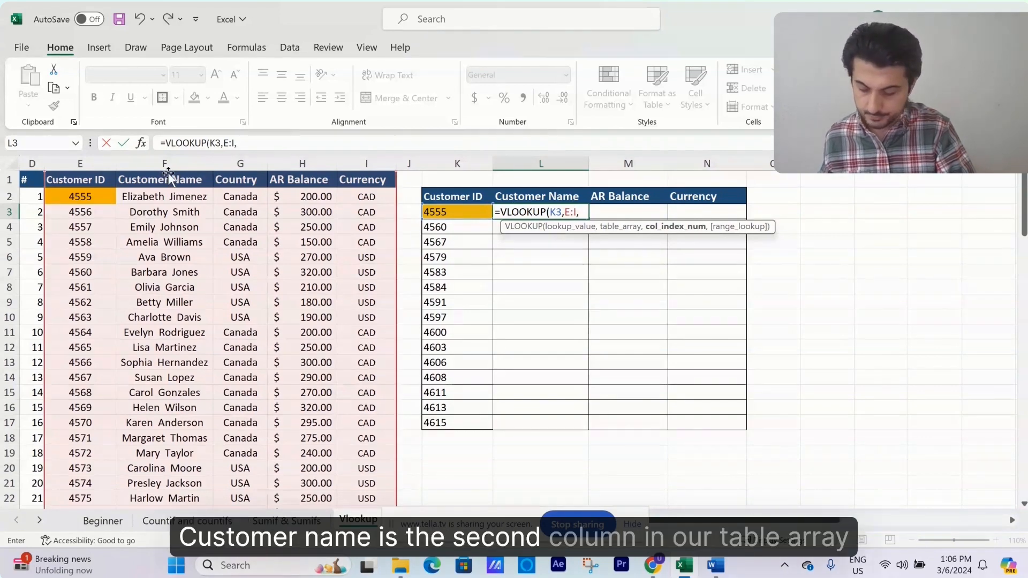
text(2,)
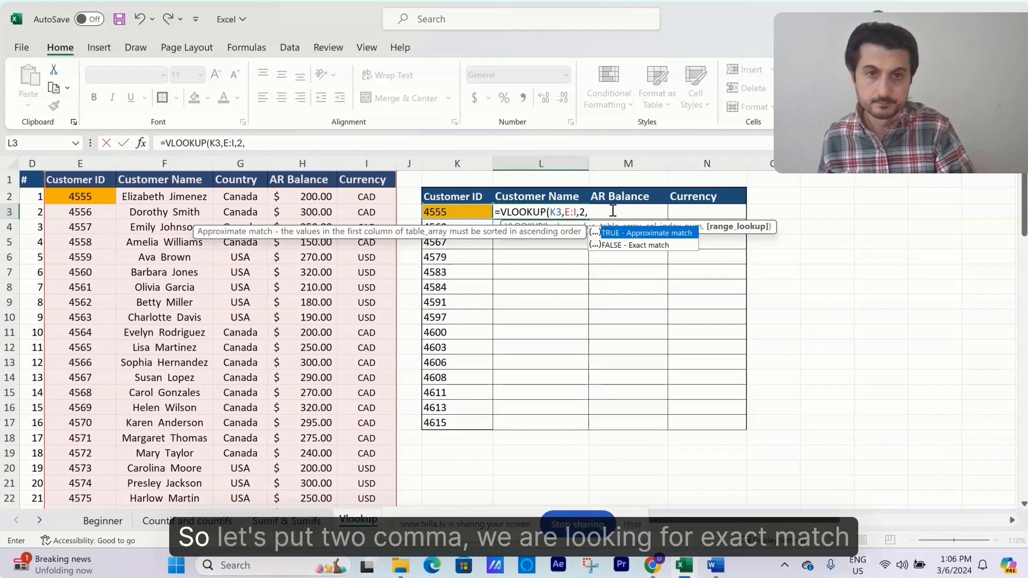
double_click(656, 246)
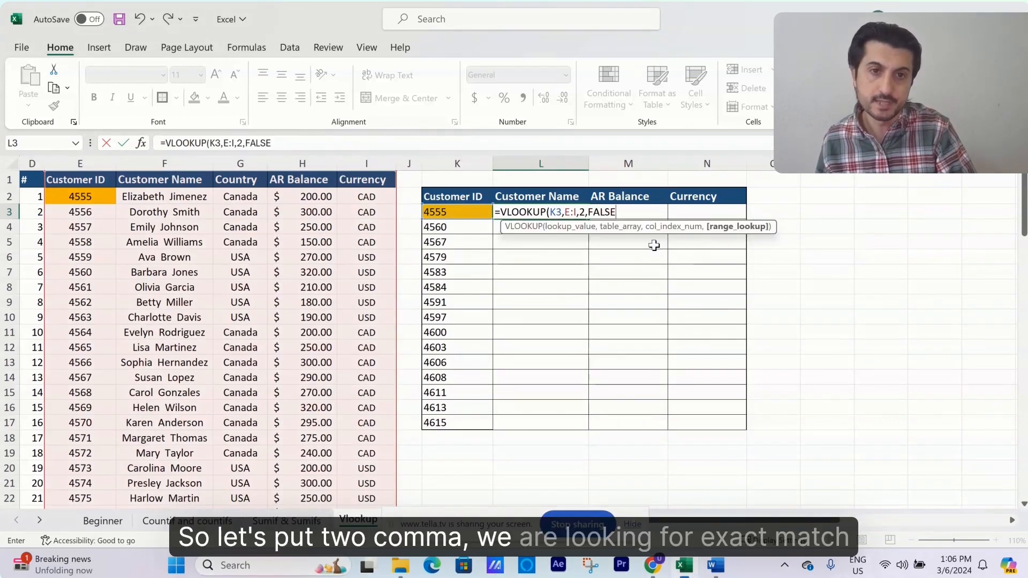
text())
key(Return)
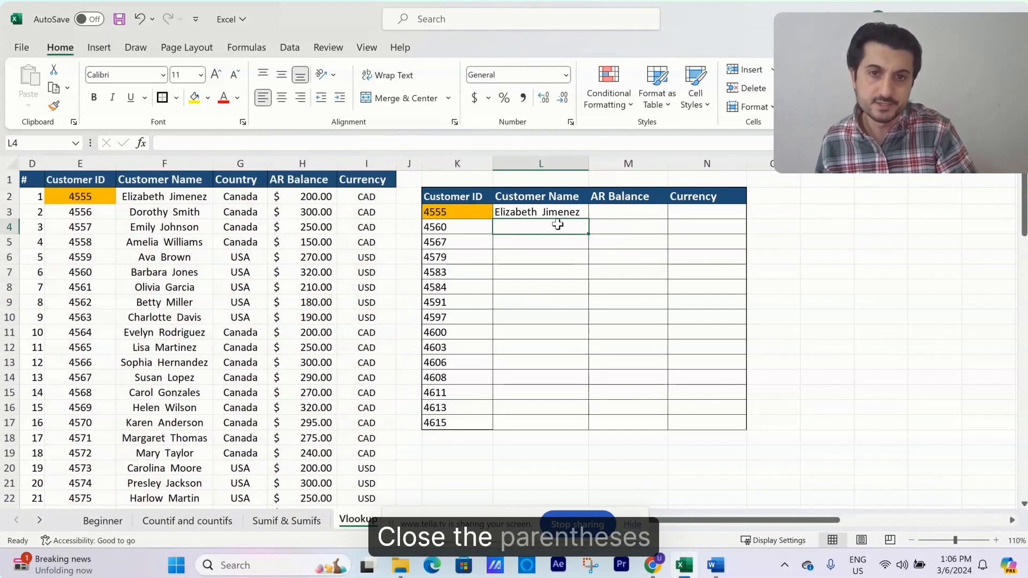
Compare the returned name in L3 with the first source record and review the remaining columns of the results table
click(143, 196)
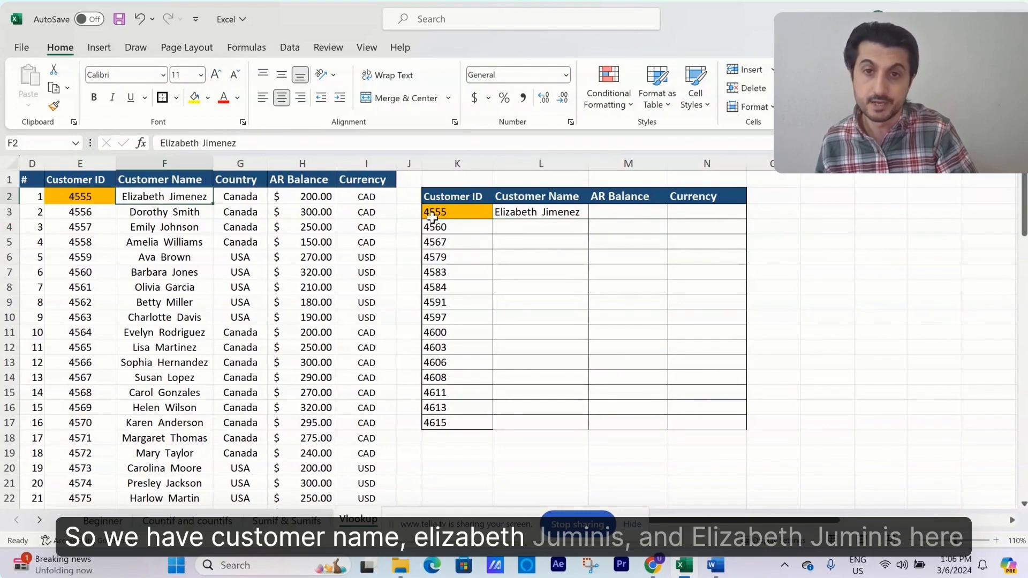
click(79, 197)
click(542, 215)
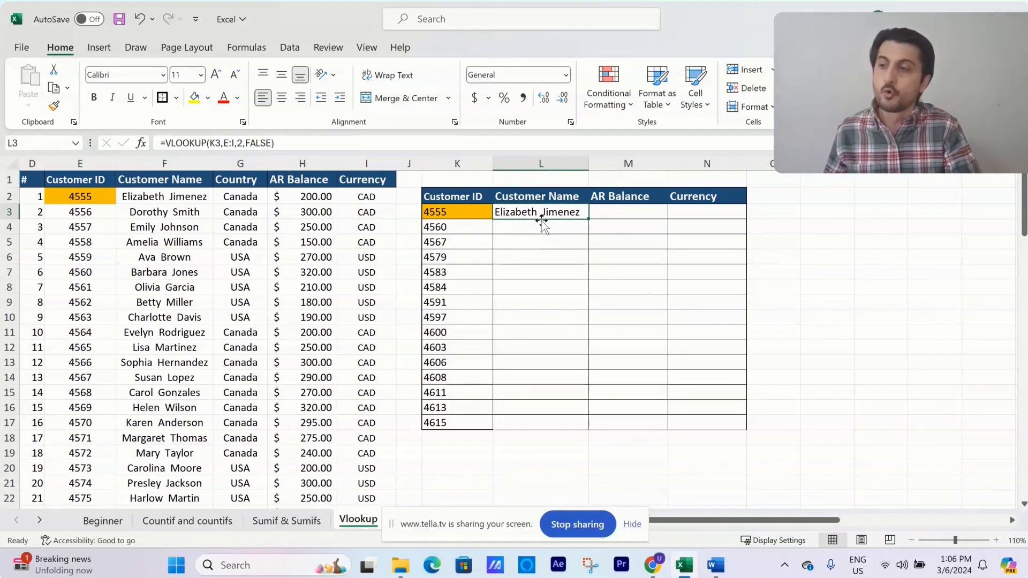
drag(540, 163, 934, 177)
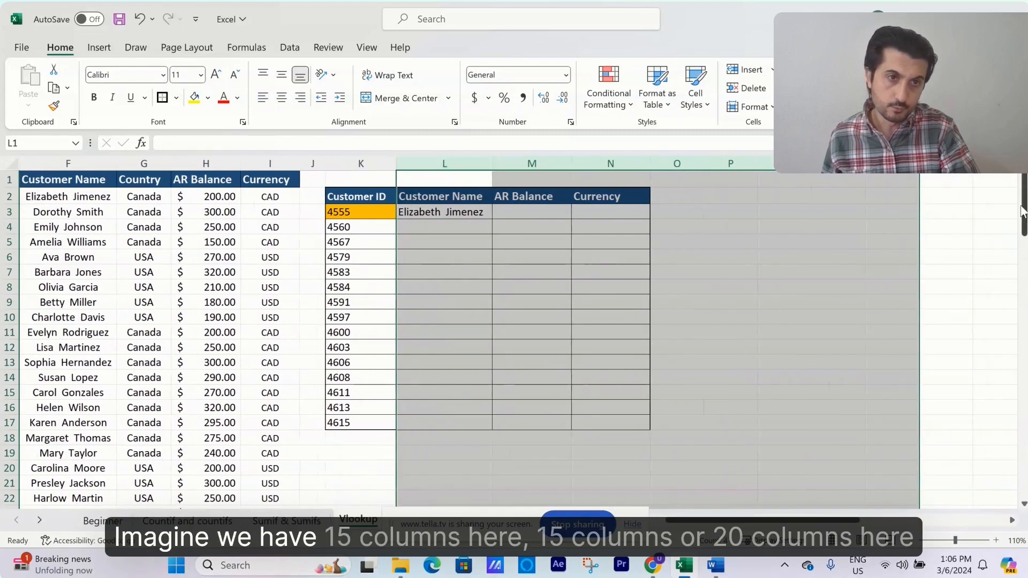
scroll(731, 477, left, 2)
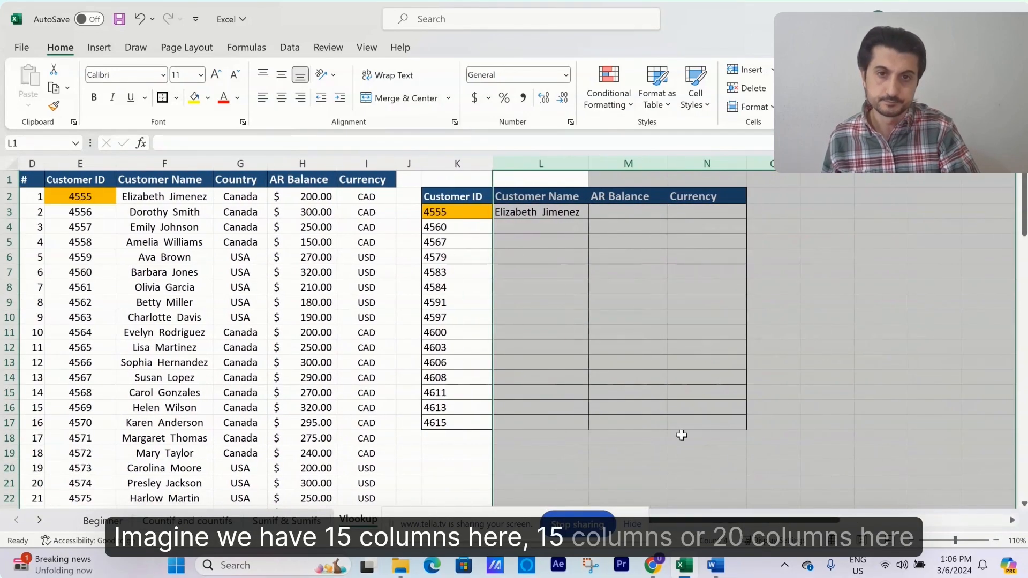
click(556, 348)
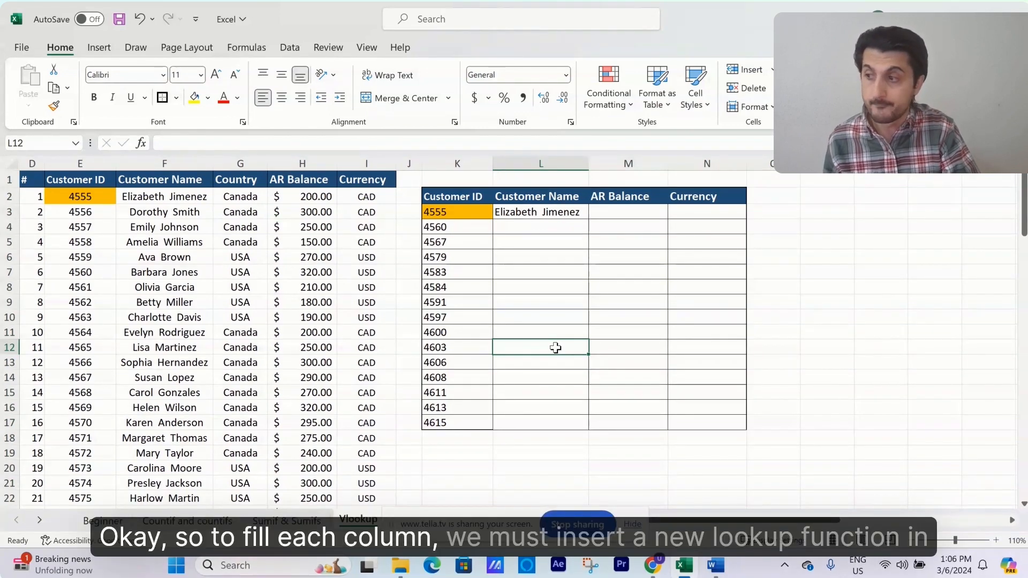
click(724, 215)
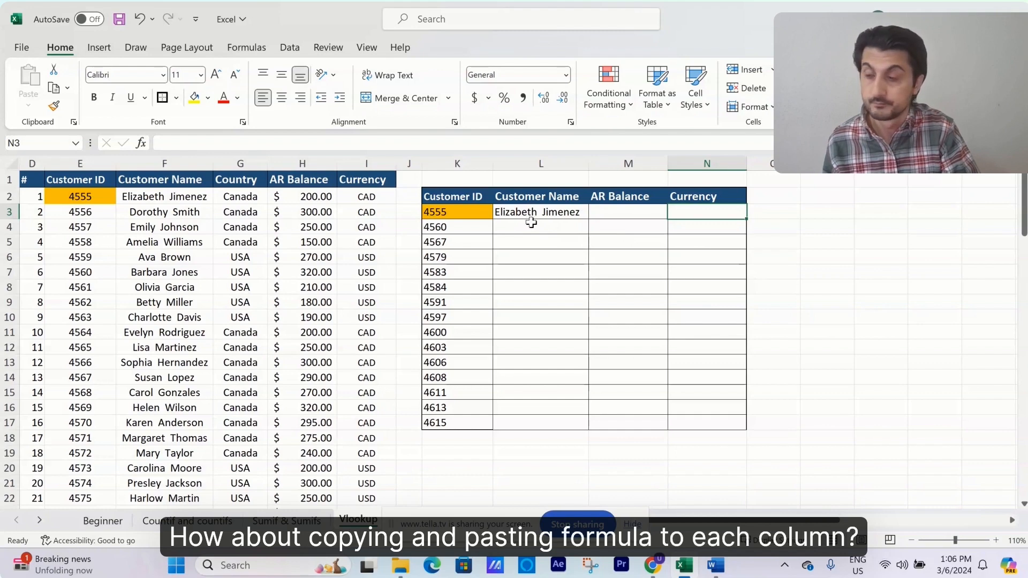
Try copying the L3 lookup into M3 under AR Balance with a formulas-only Paste Special, and clear M3
click(559, 215)
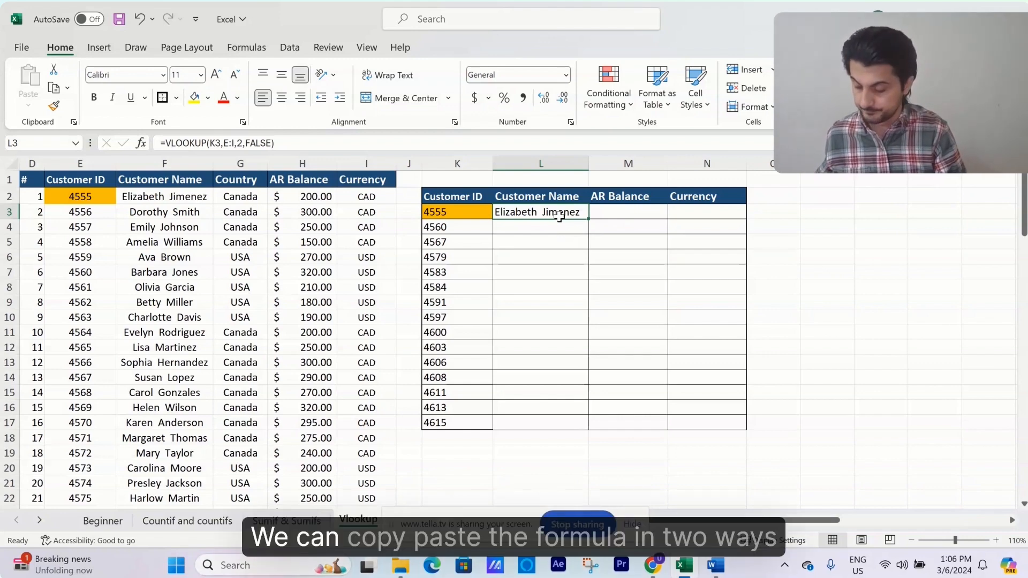
key(ctrl+c)
key(Right)
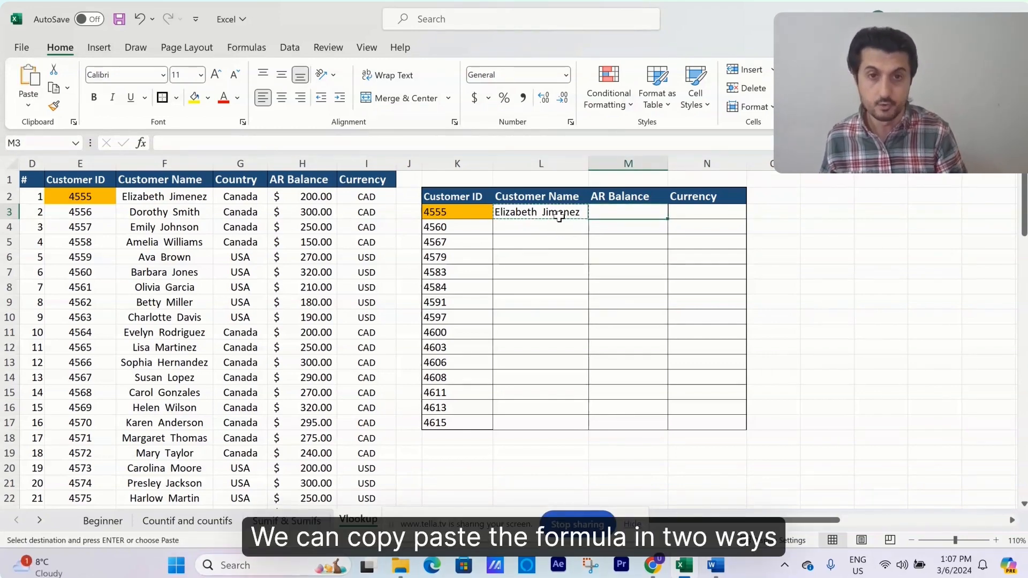
key(alt+e)
key(s)
key(f)
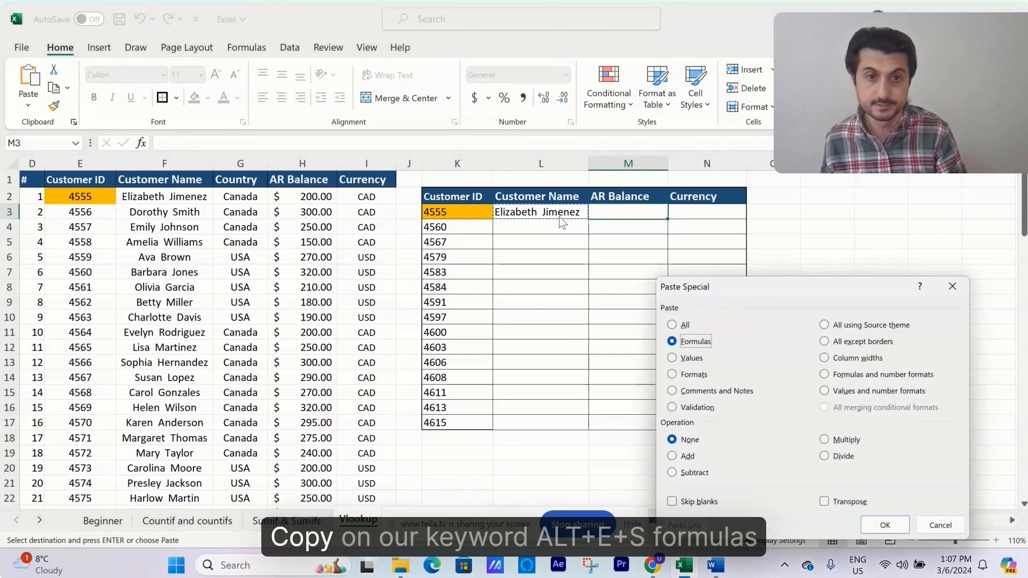
key(Return)
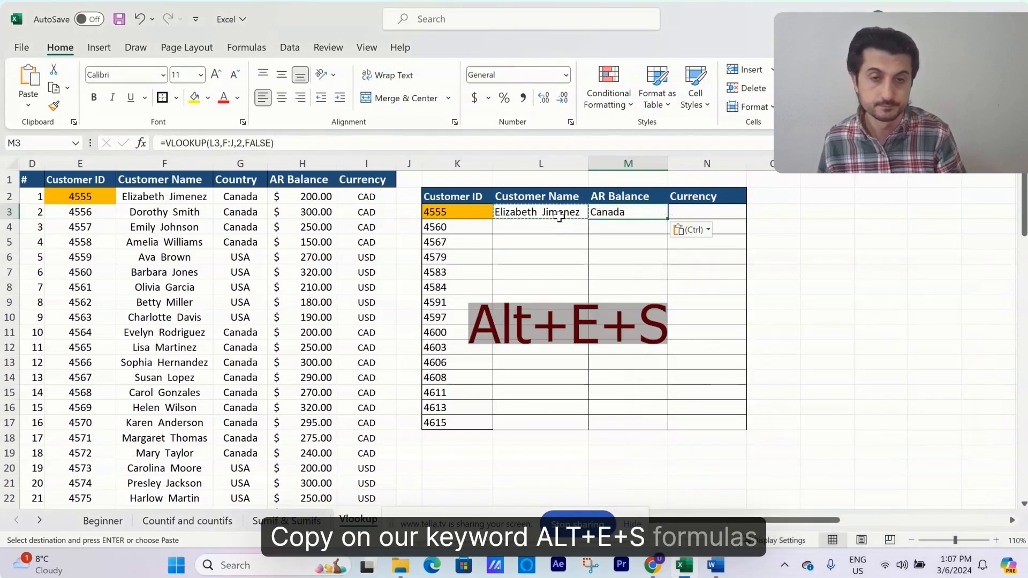
key(Delete)
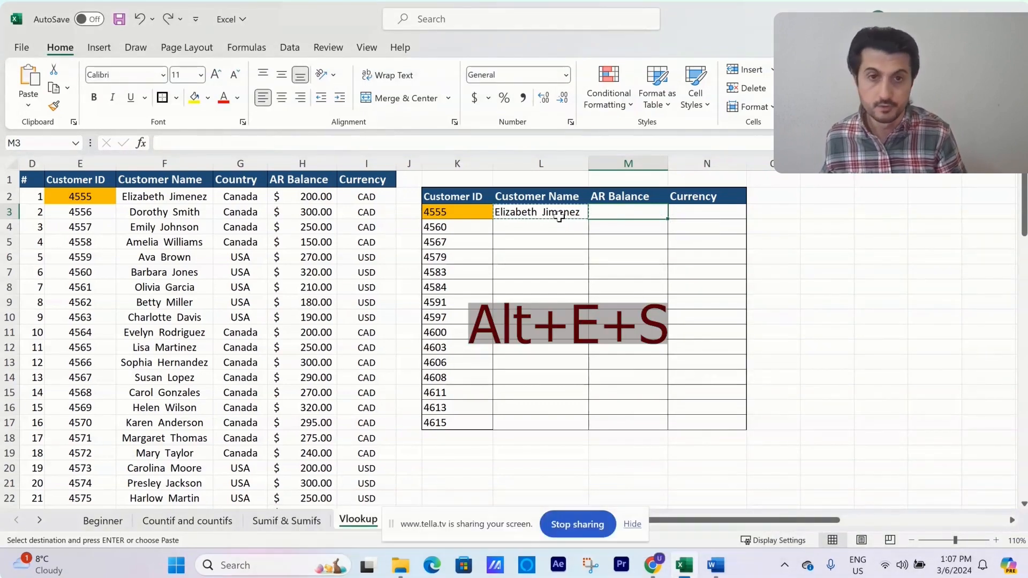
Paste only the formula copied from L3 into M3 under AR Balance
key(Right)
key(Left)
key(Left)
key(Left)
key(Right)
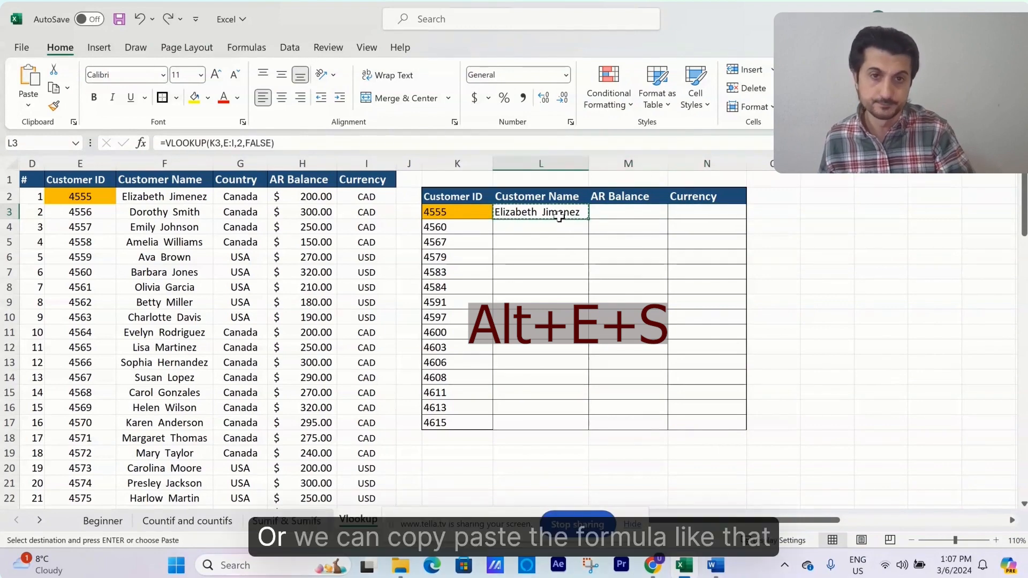
right_click(622, 214)
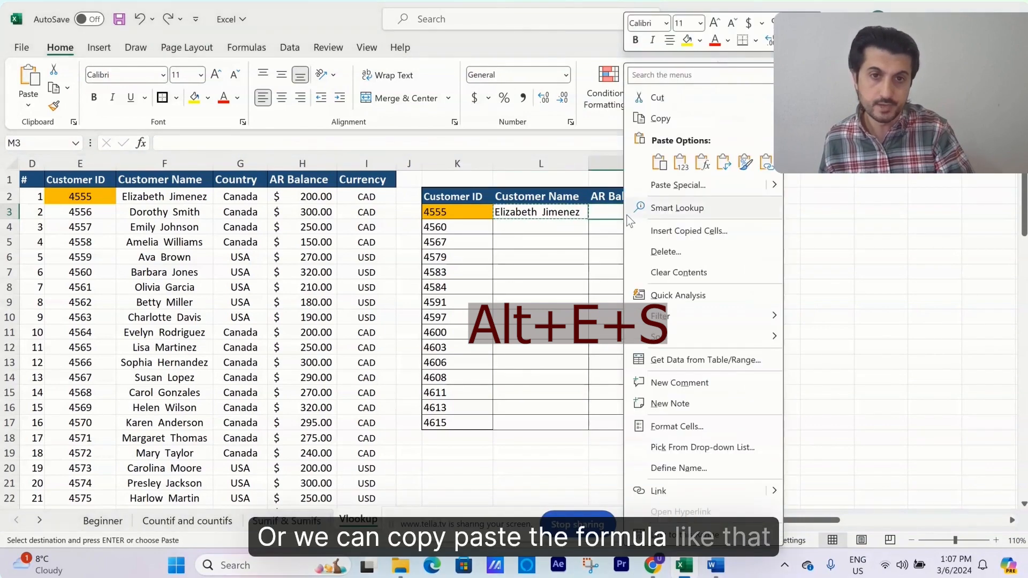
click(704, 167)
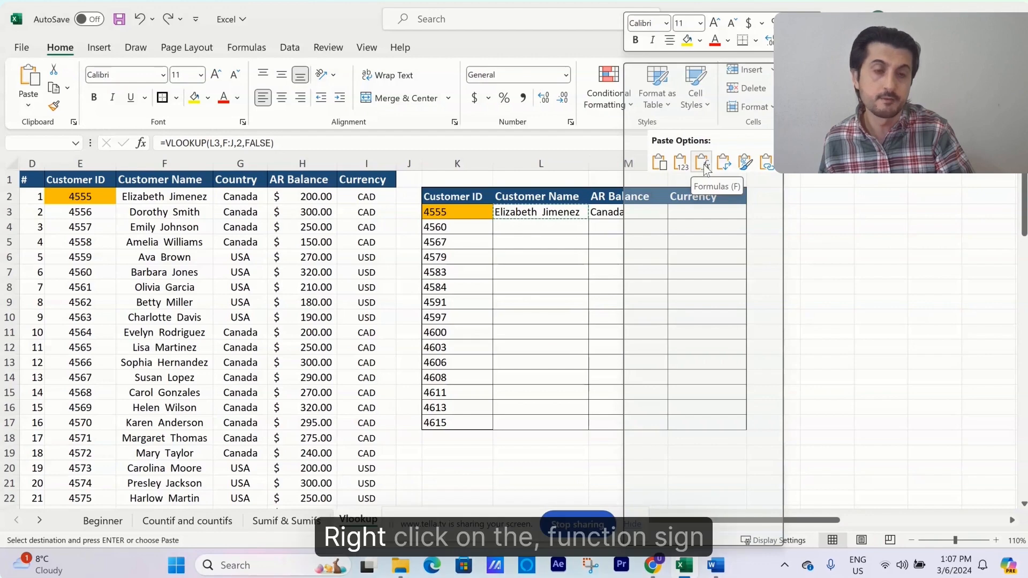
click(629, 274)
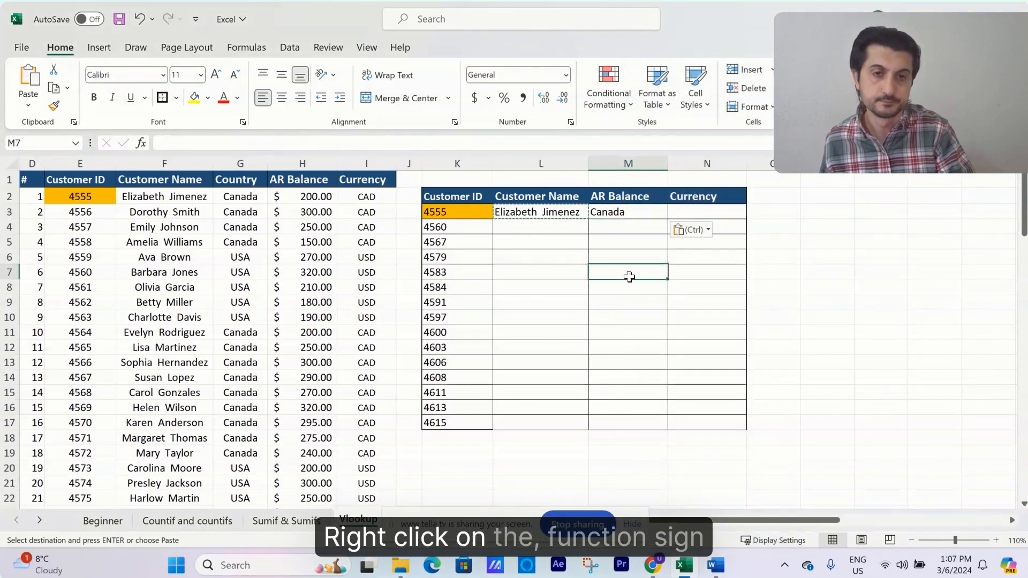
key(Escape)
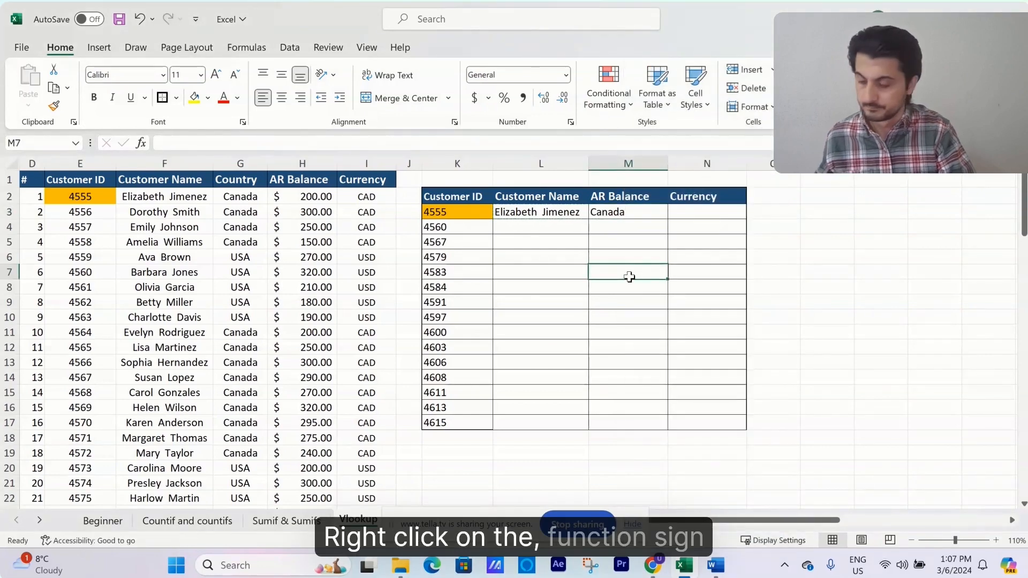
Inspect the lookup value and table array references in the pasted M3 formula
click(626, 215)
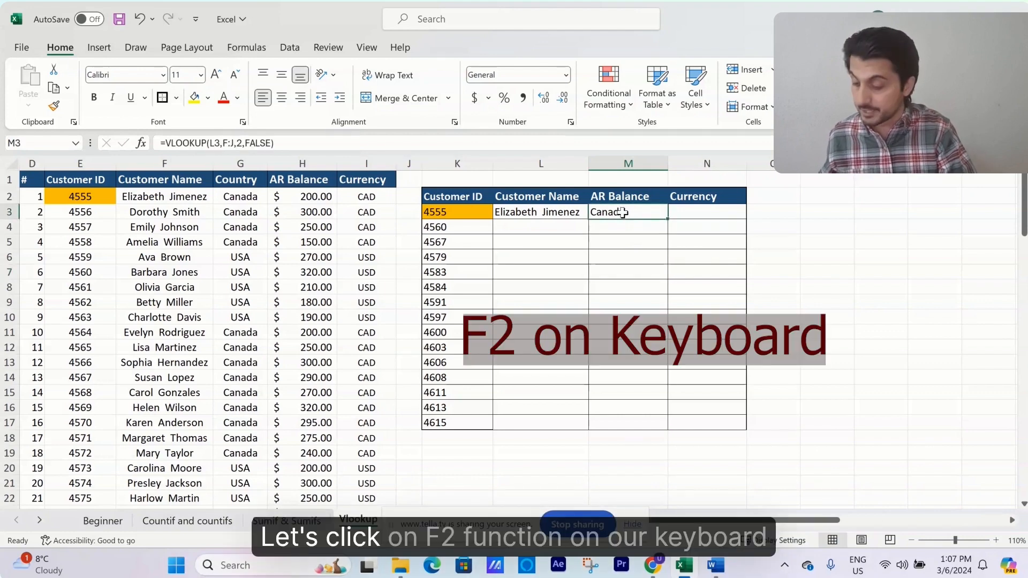
key(F2)
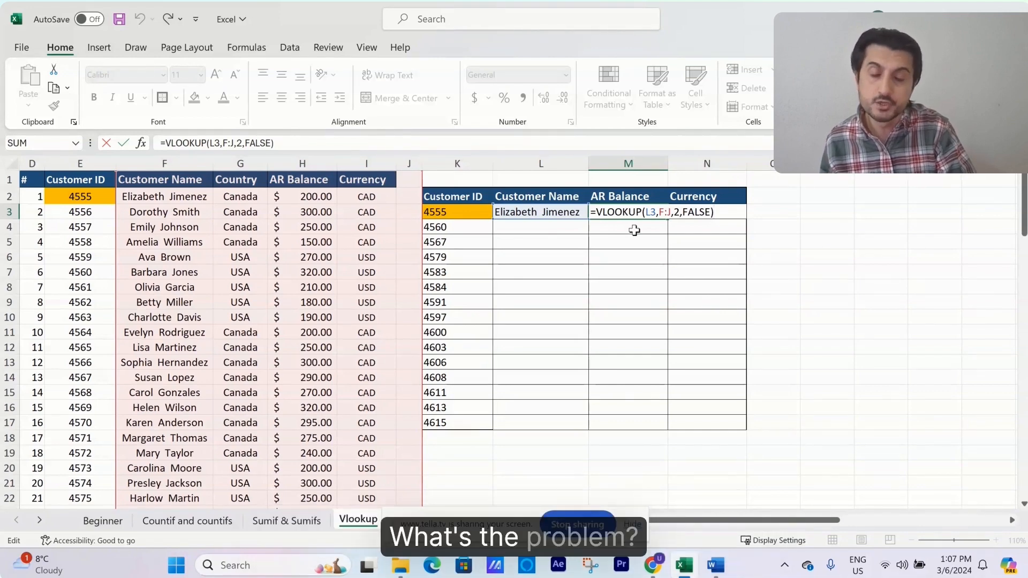
key(Return)
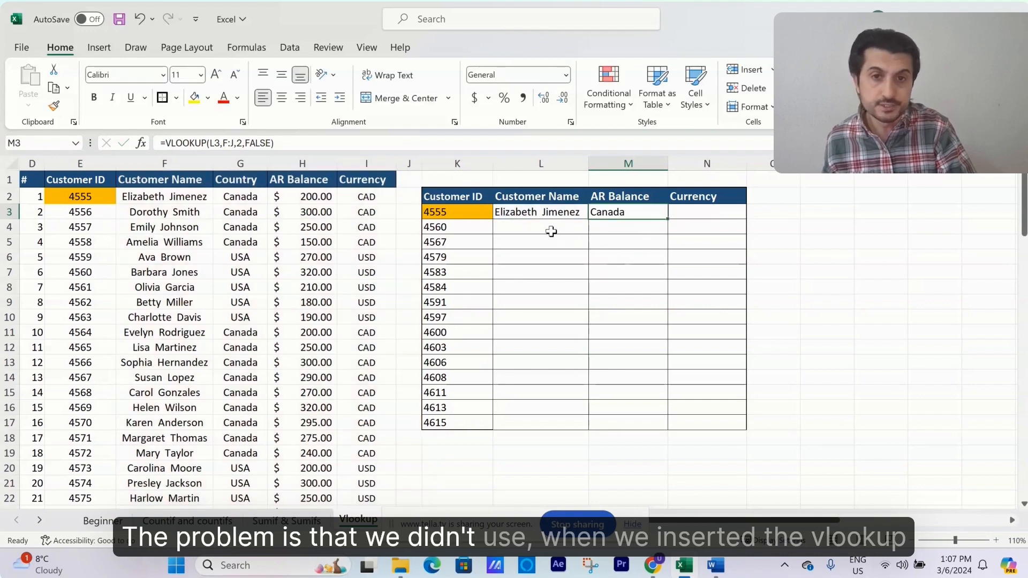
Clear the lookup formulas from L3:M3 in the results table
click(531, 211)
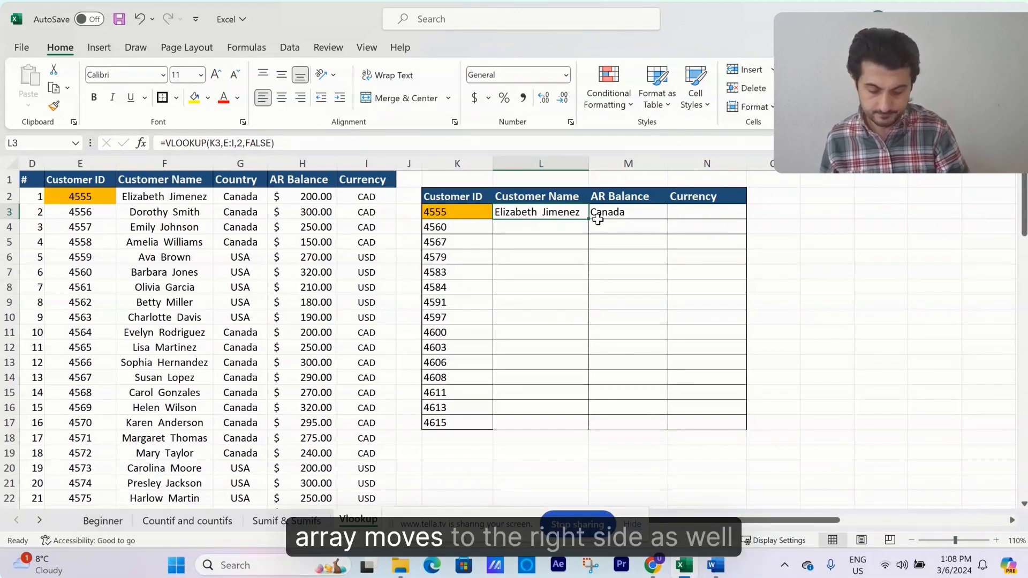
key(shift+Right)
key(Delete)
key(Left)
key(Right)
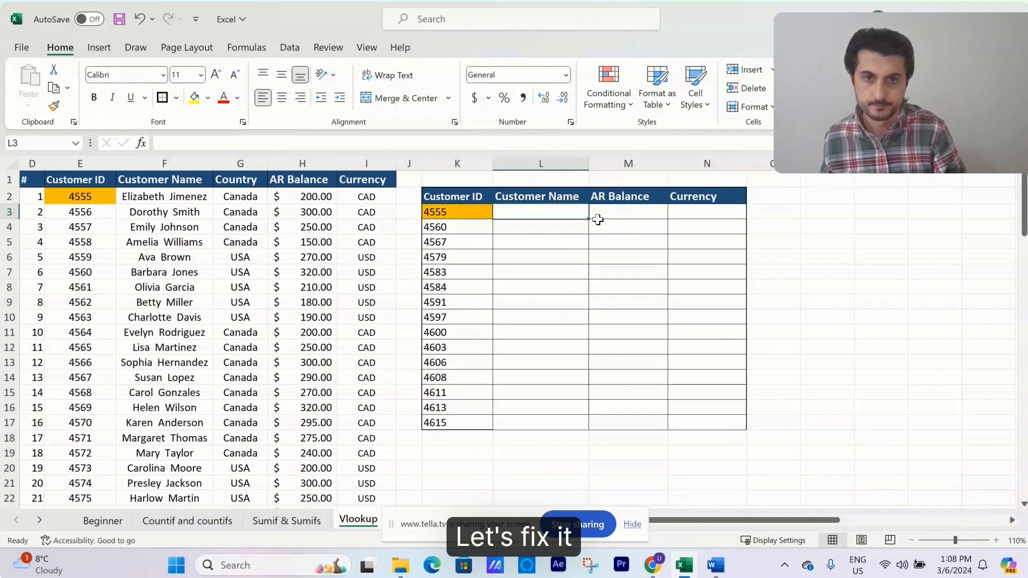
Start a VLOOKUP in L3 with the column-locked reference $K3 as the lookup value
text(=vloo)
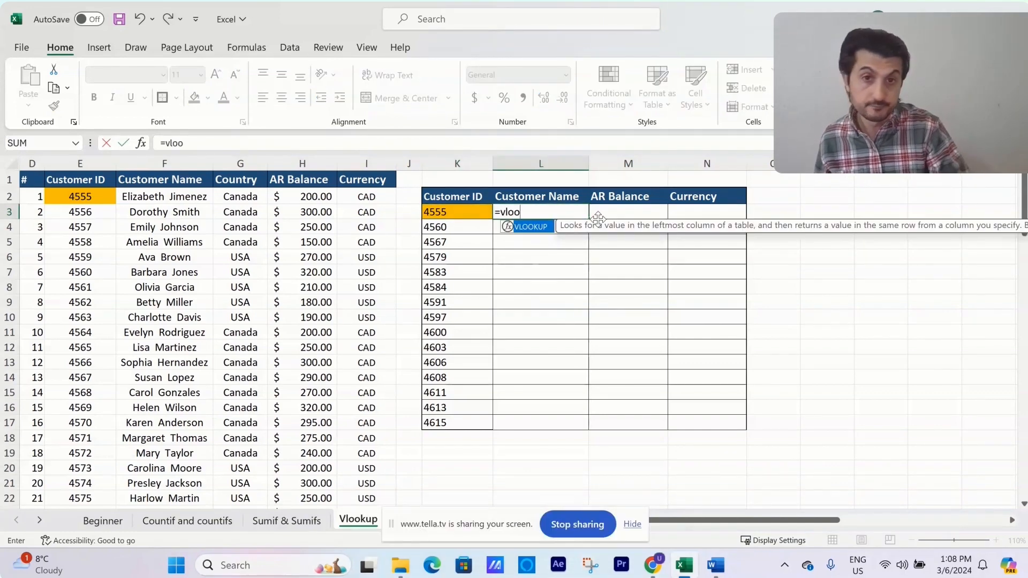
key(Tab)
click(463, 213)
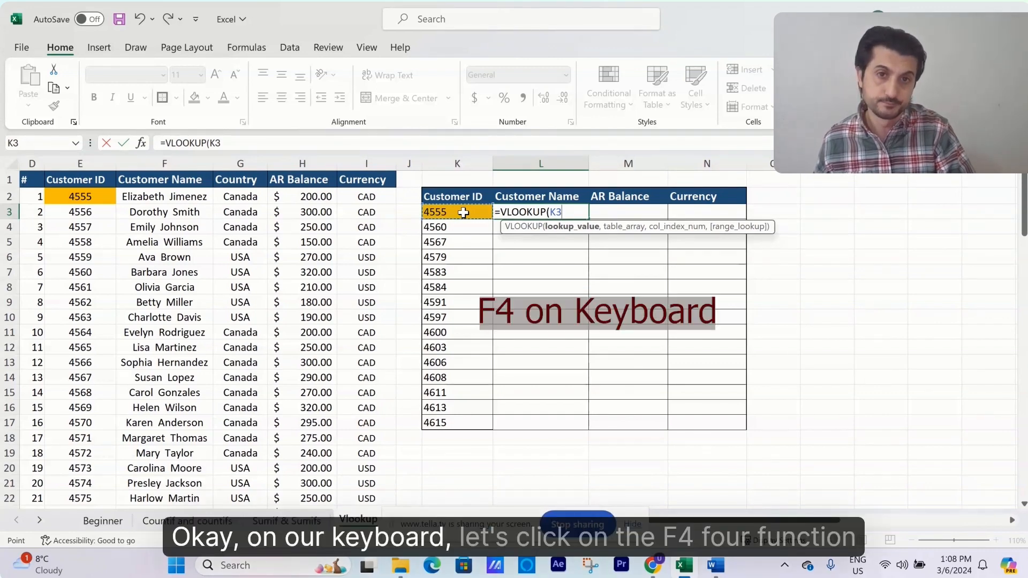
key(F4)
key(F4)
key(F4)
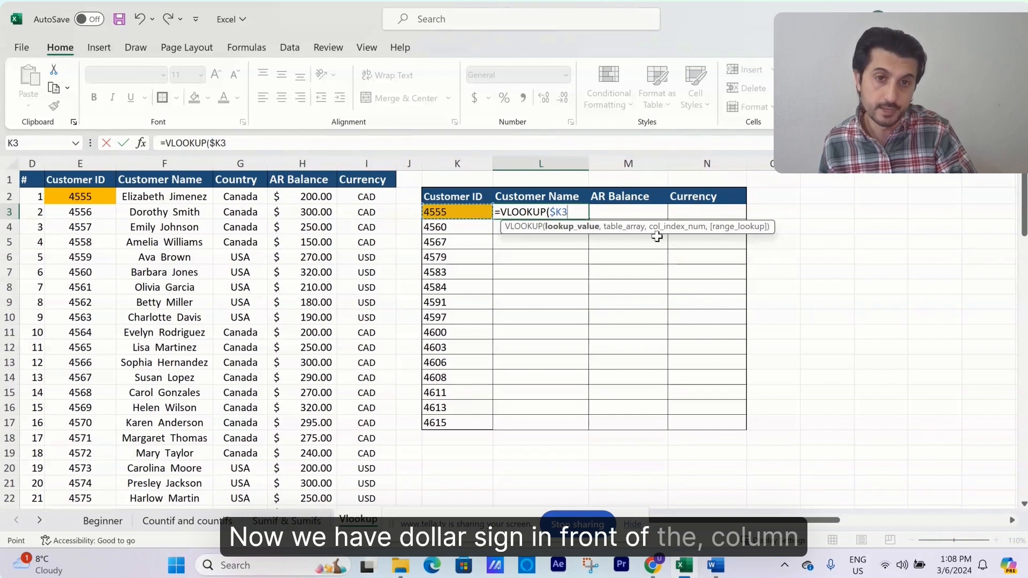
Complete the L3 VLOOKUP with the absolute table array $E:$I, column index 2 and FALSE for an exact match
text(,)
drag(80, 163, 340, 174)
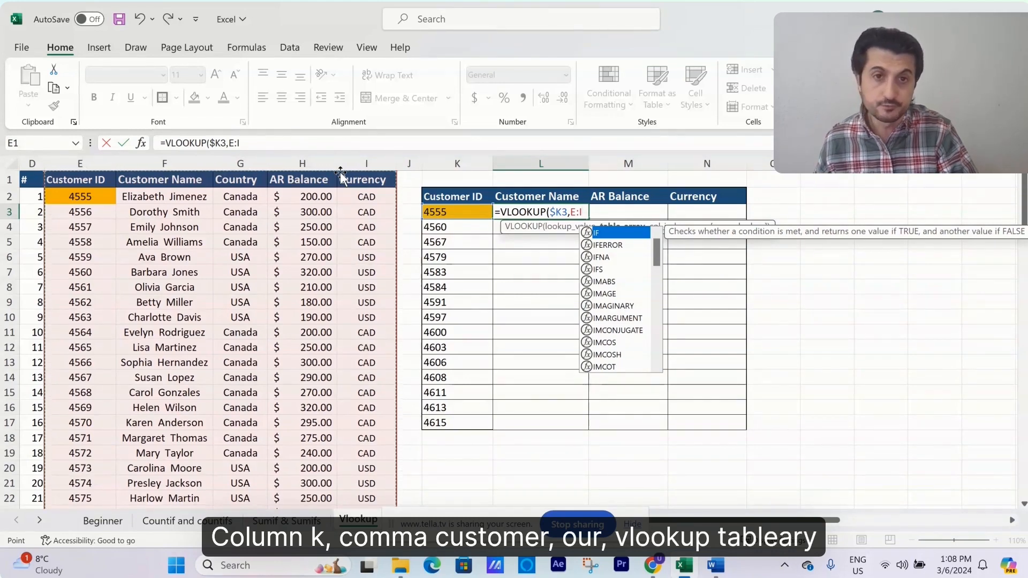
key(F4)
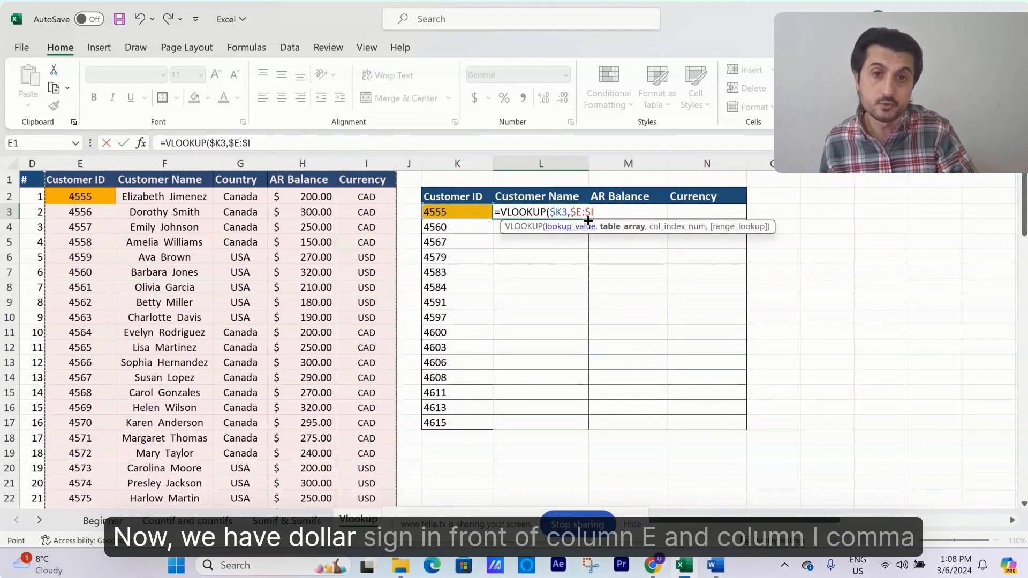
text(,)
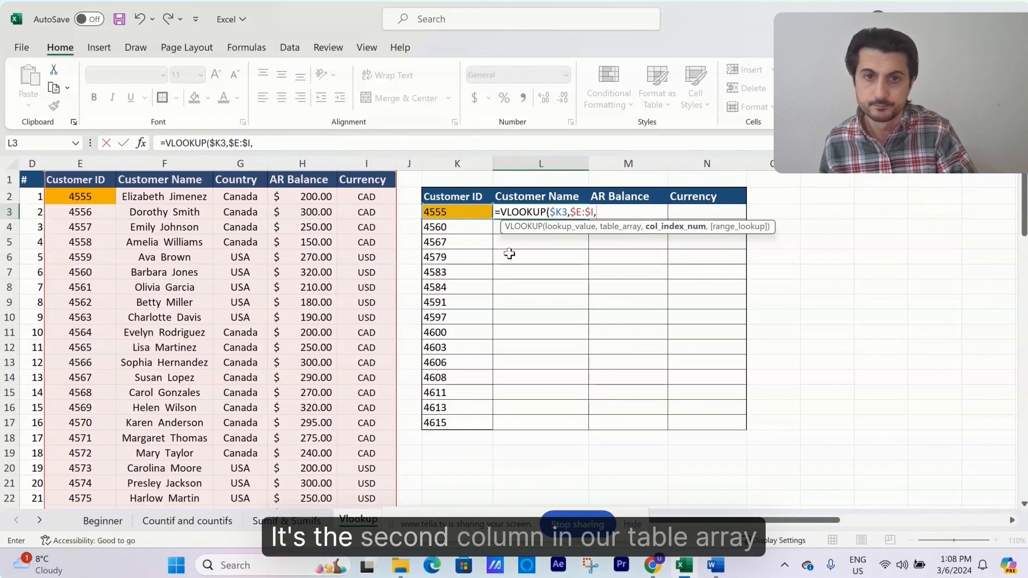
text(,)
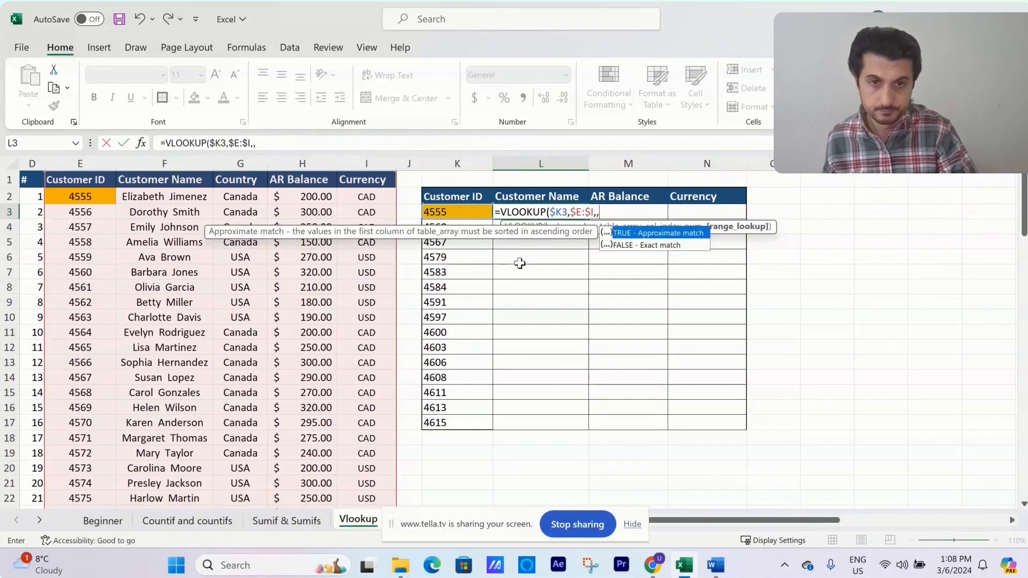
key(Left)
text(2)
key(Right)
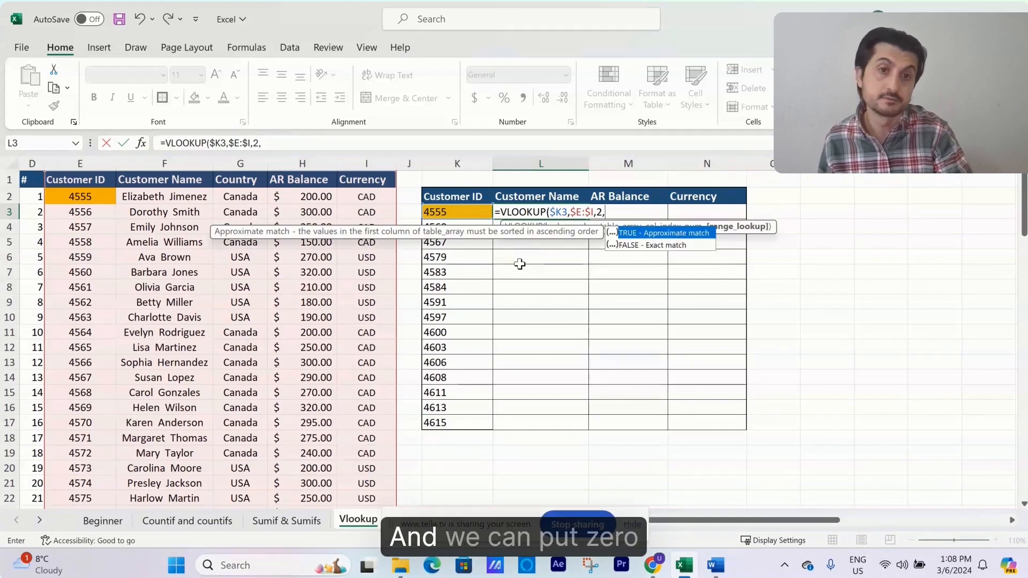
double_click(672, 246)
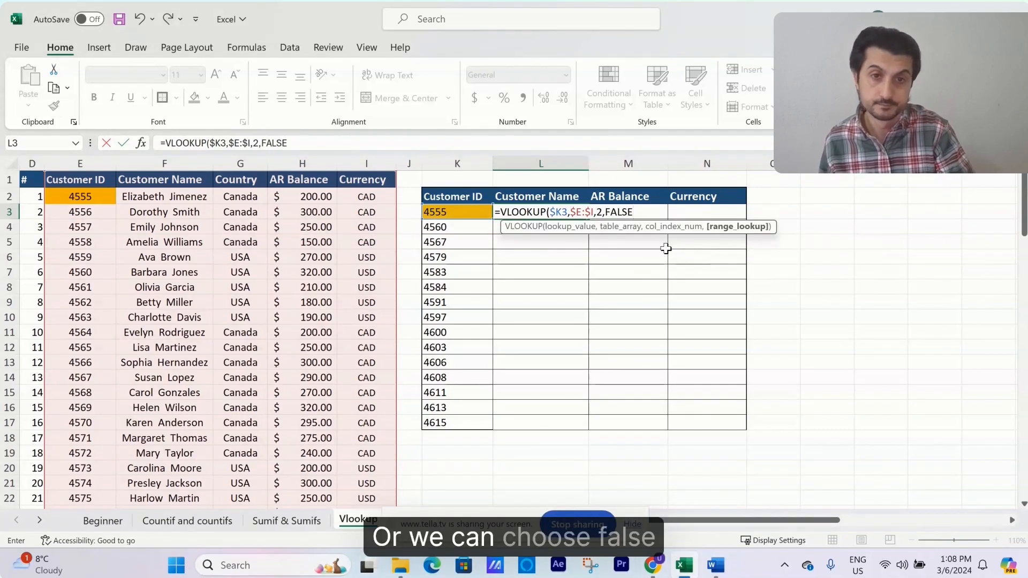
text())
key(Return)
key(Up)
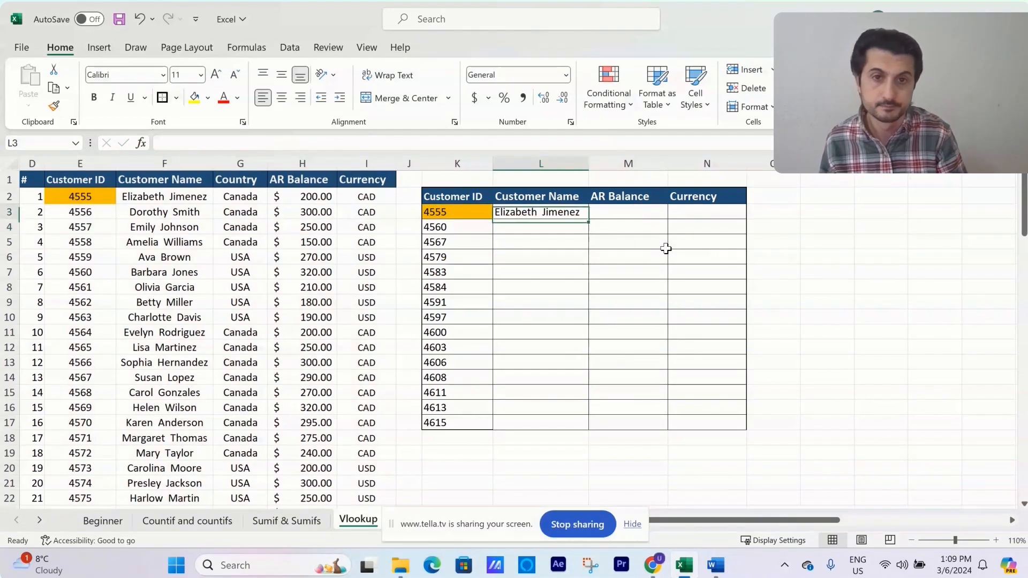
Copy the L3 lookup into M3:N3 under AR Balance and Currency with Paste Special
key(ctrl+c)
key(Right)
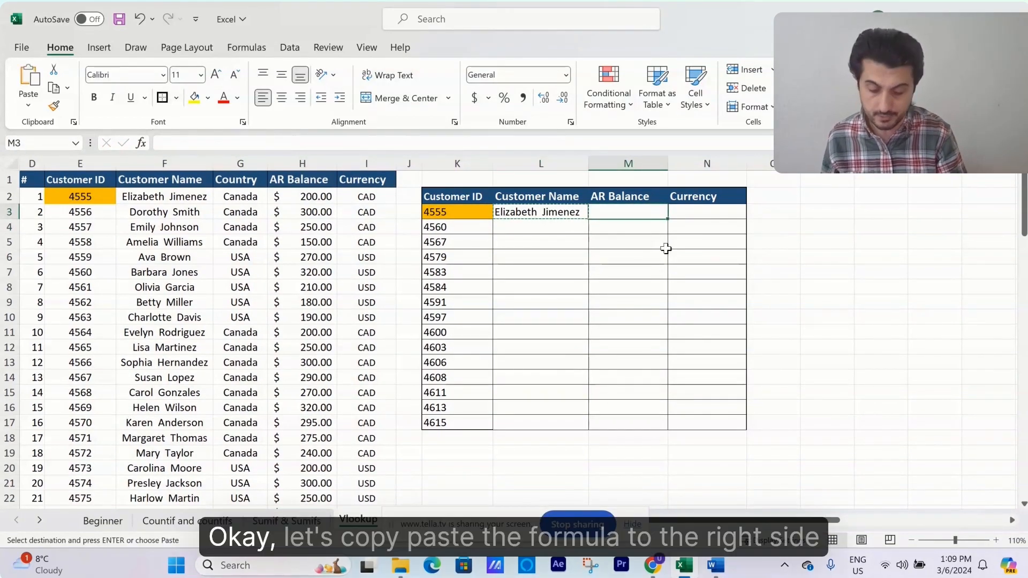
key(shift+Right)
key(ctrl+alt+v)
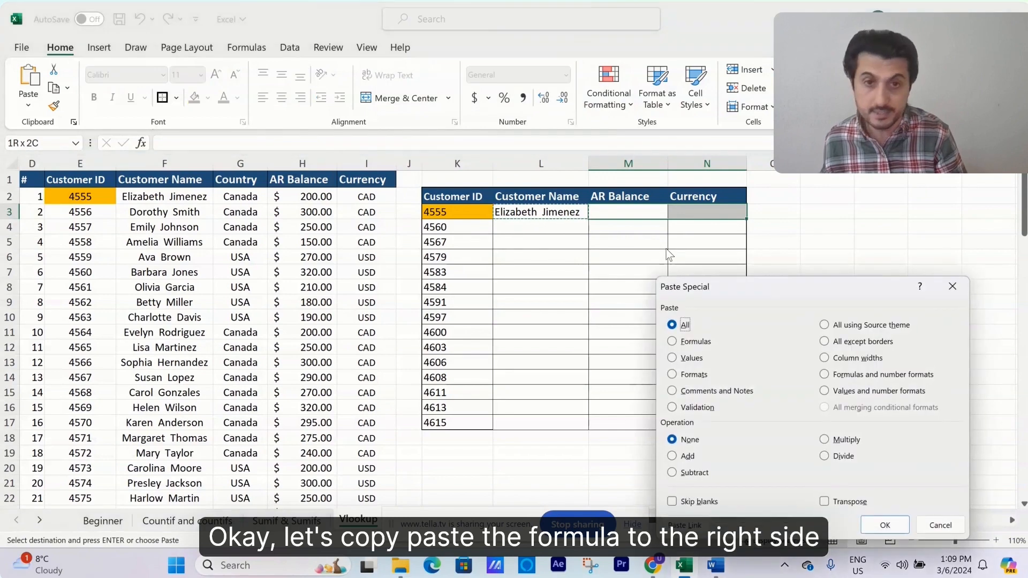
key(Return)
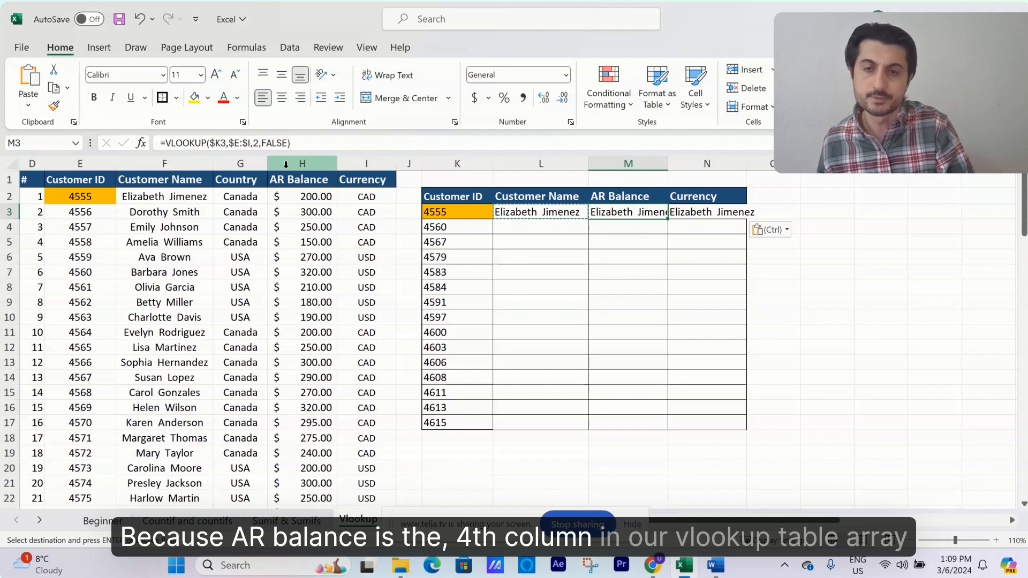
Change the column index in the M3 formula to 4 to return the AR Balance
click(259, 143)
key(BackSpace)
text(4)
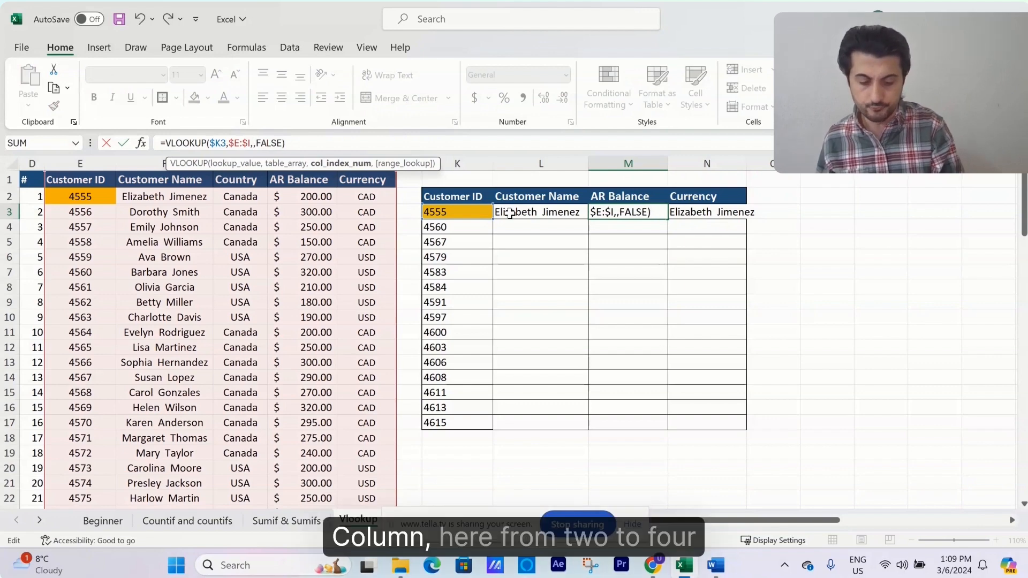
key(Return)
Change the column index in the N3 formula to 5 to return the Currency
key(Up)
key(Right)
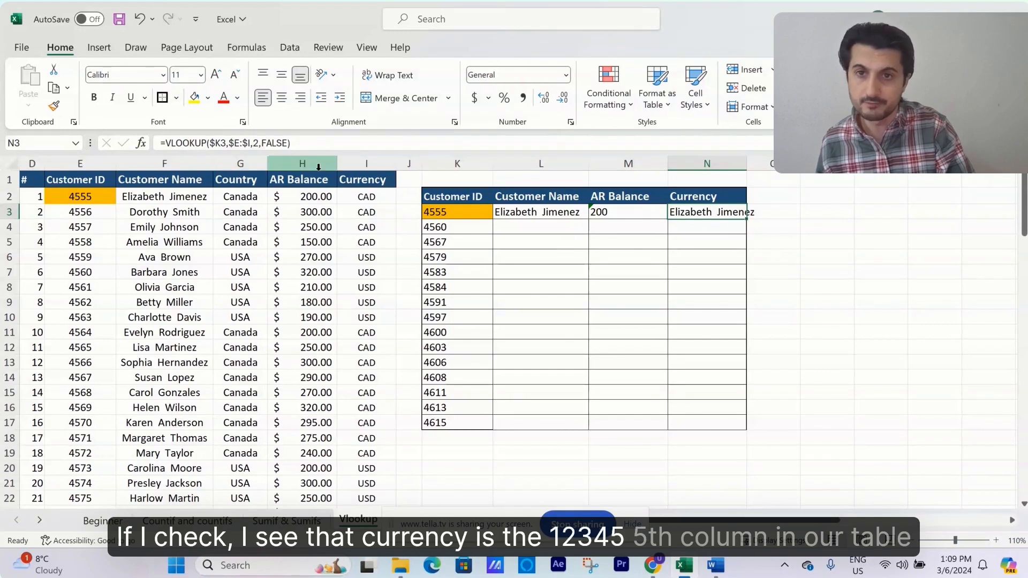
click(261, 146)
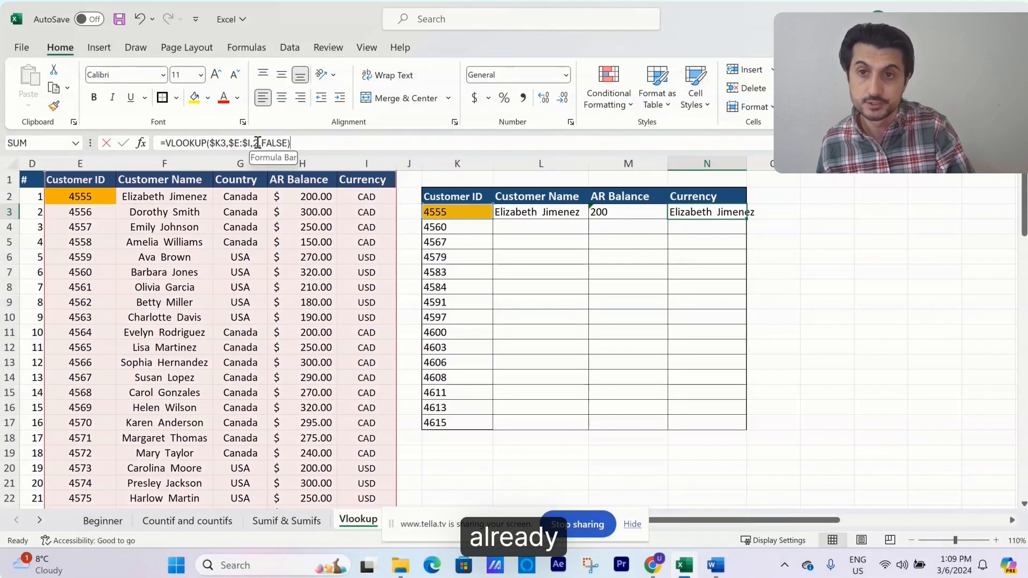
key(BackSpace)
text(5)
key(Return)
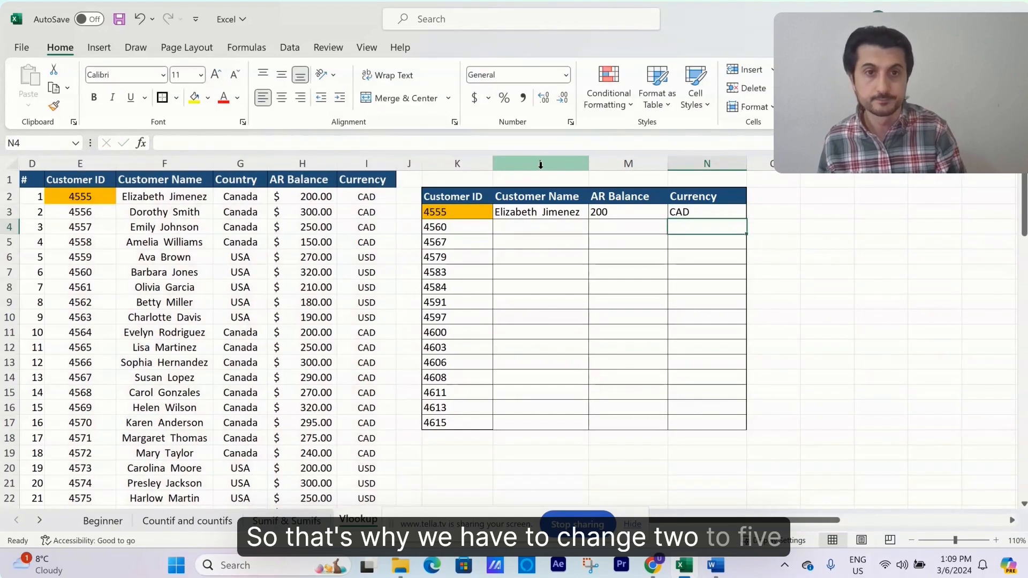
Fill the three lookup formulas in L3:N3 down to row 17 of the results table
key(Up)
key(Left)
key(Left)
key(shift+Right)
key(shift+Right)
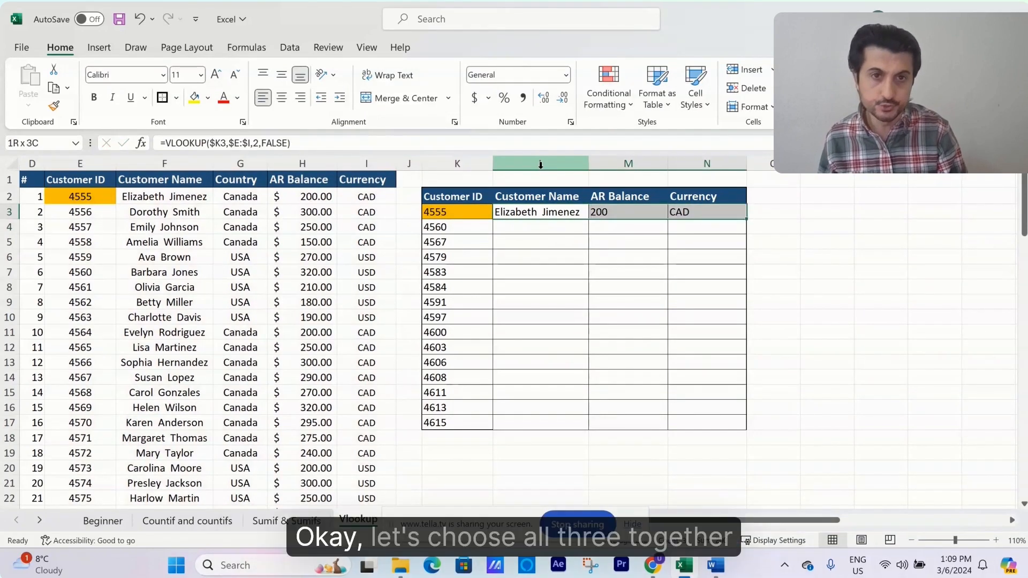
double_click(747, 219)
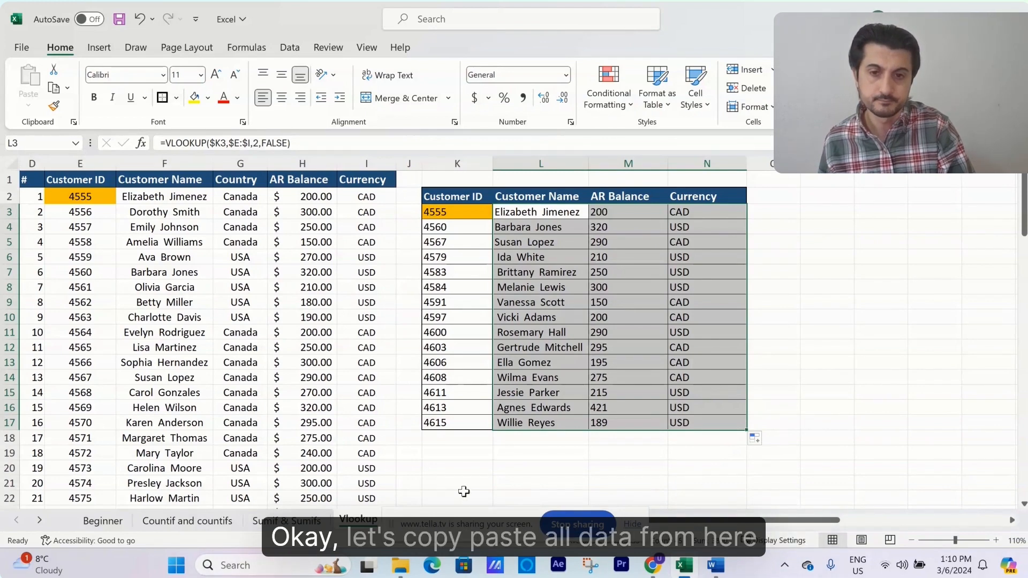
Copy the whole source table with its headers, E1:I101, from Customer ID through Currency
click(165, 257)
click(90, 177)
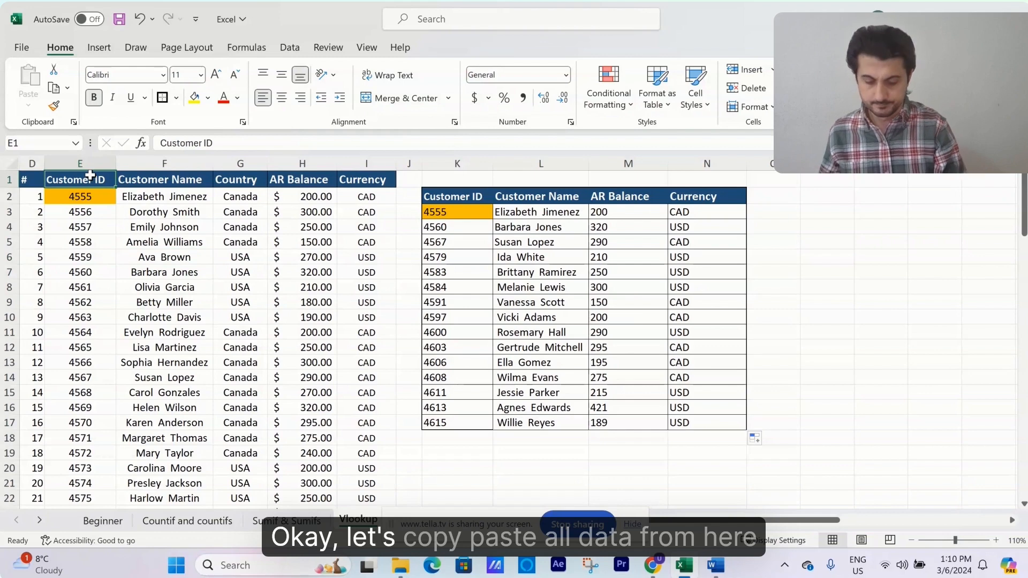
key(shift+Right)
key(shift+Right)
key(shift+Right)
key(shift+Right)
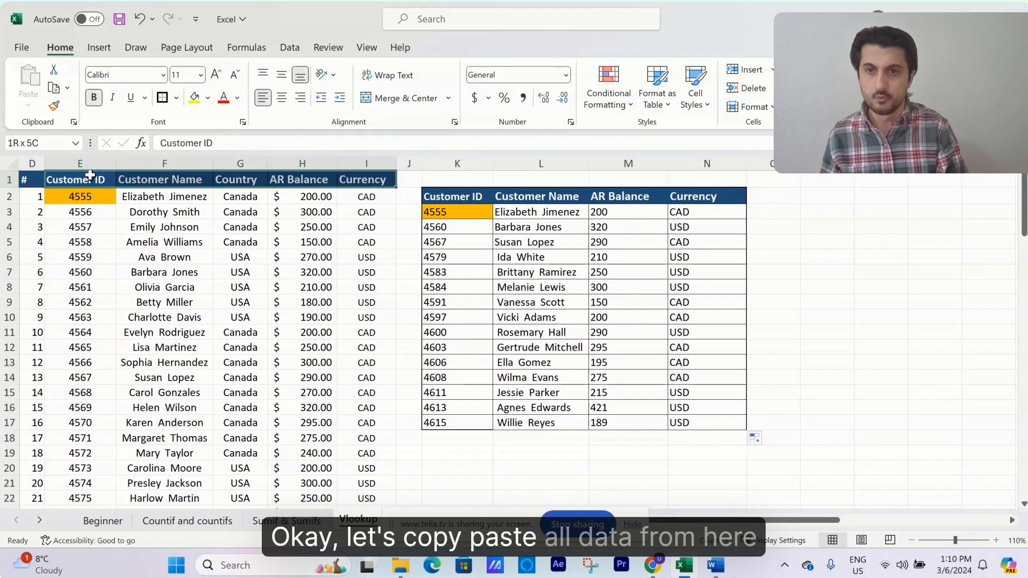
key(ctrl+shift+Down)
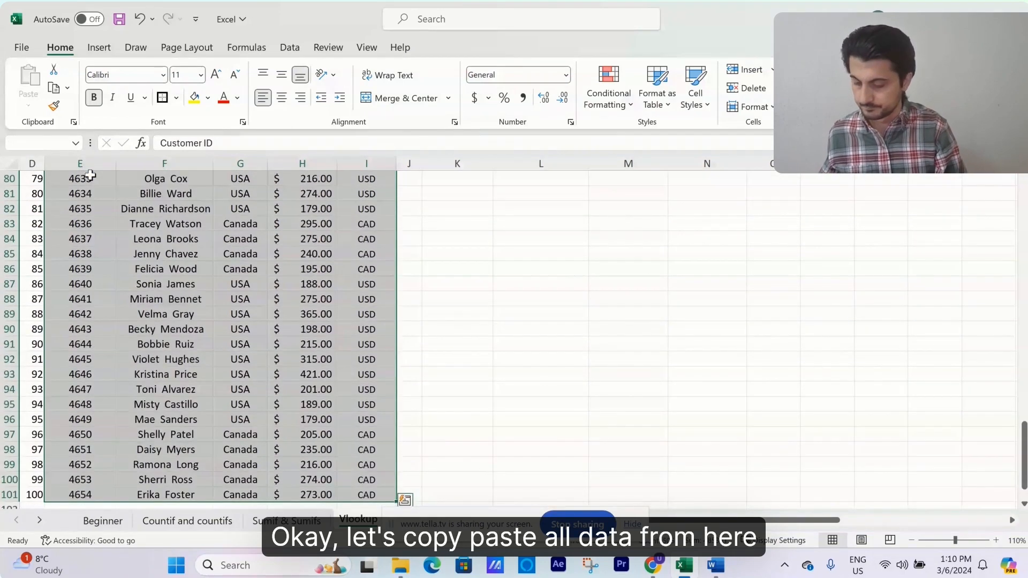
key(ctrl+c)
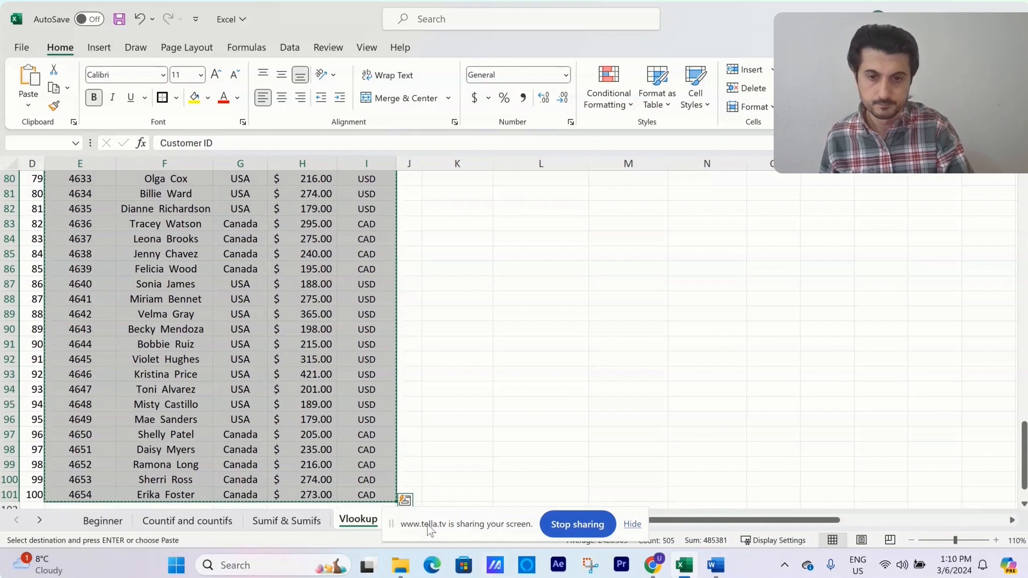
Move the screen-sharing bar away from the sheet names and open the Hlookup sheet
drag(427, 525, 624, 508)
click(408, 524)
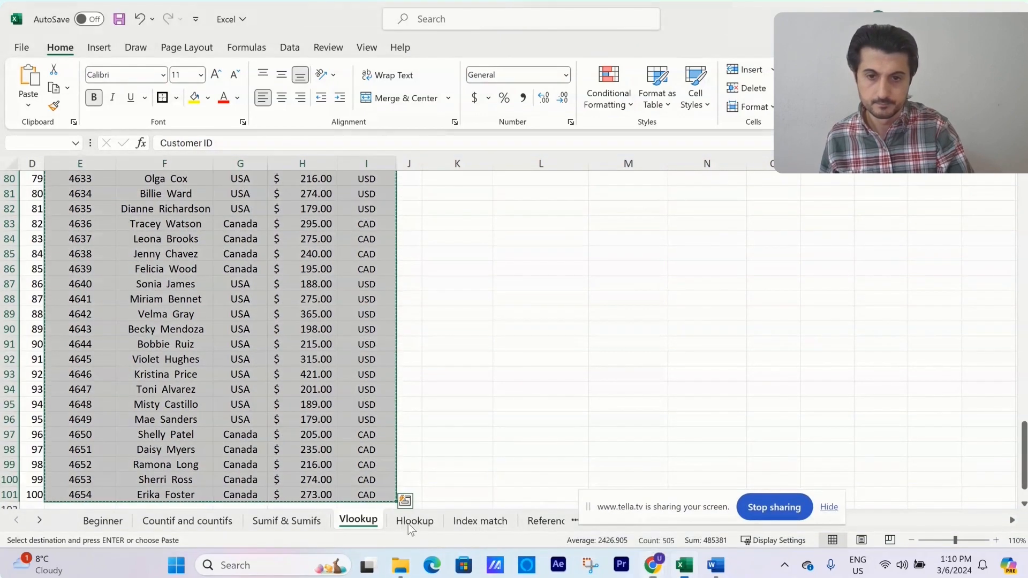
click(421, 522)
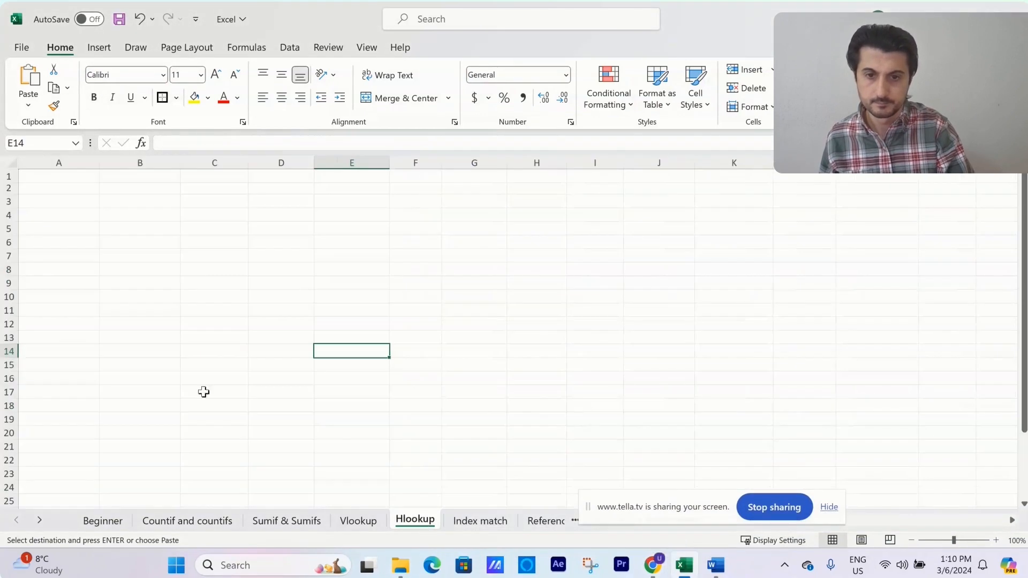
Paste the copied source table transposed into the Hlookup sheet starting at cell A2
click(67, 190)
key(alt)
key(e)
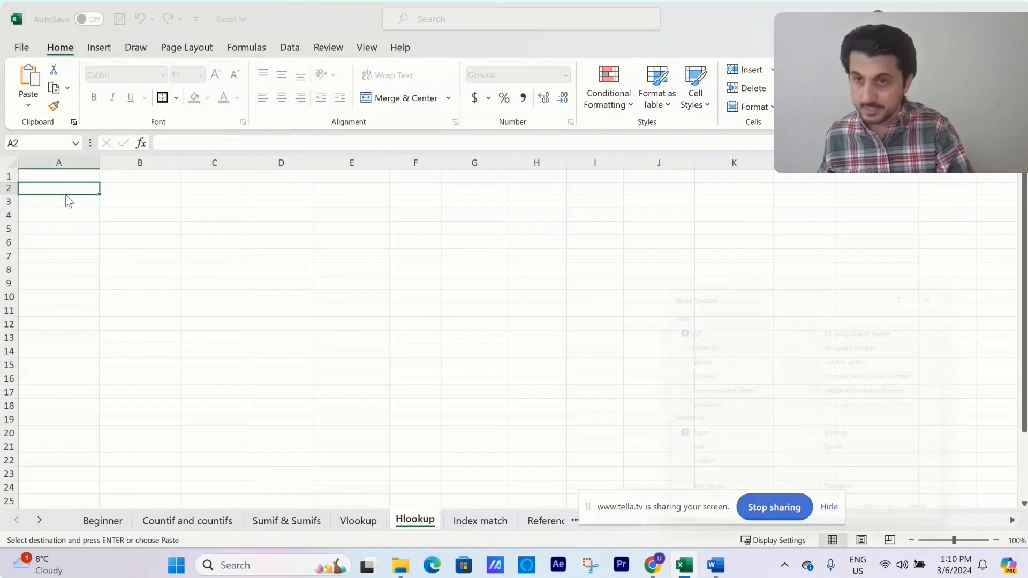
key(s)
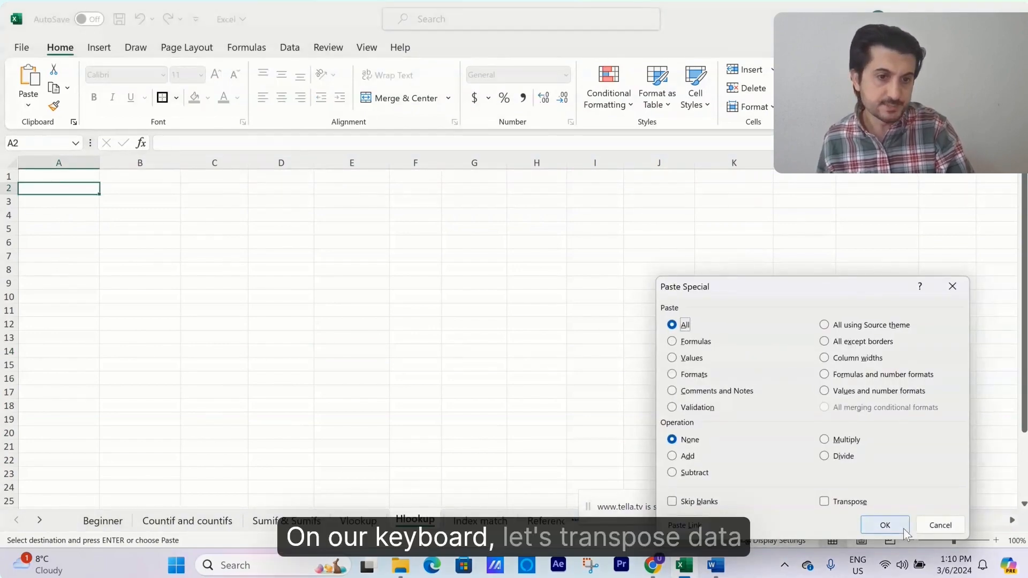
click(850, 502)
click(885, 525)
click(475, 316)
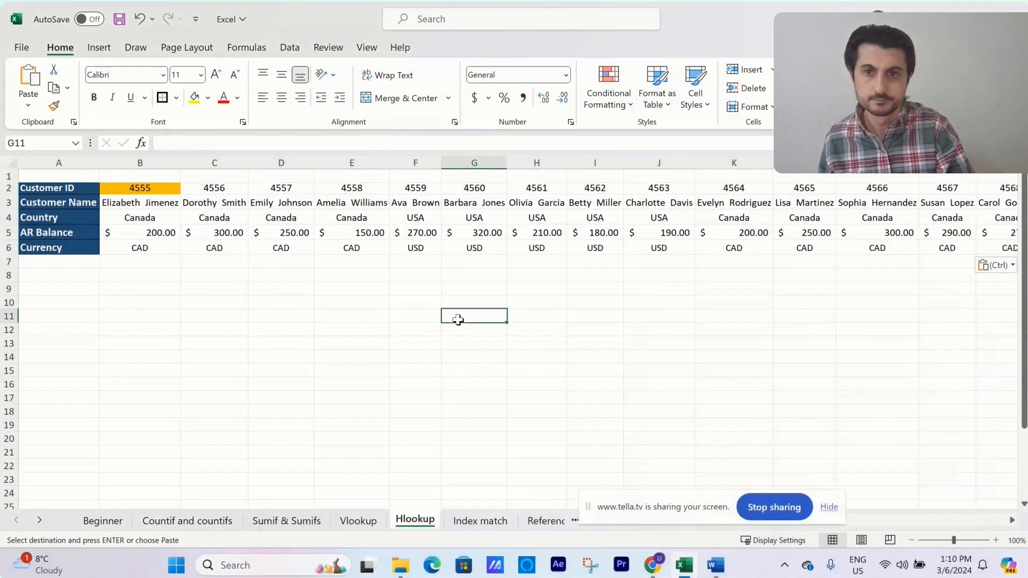
click(219, 331)
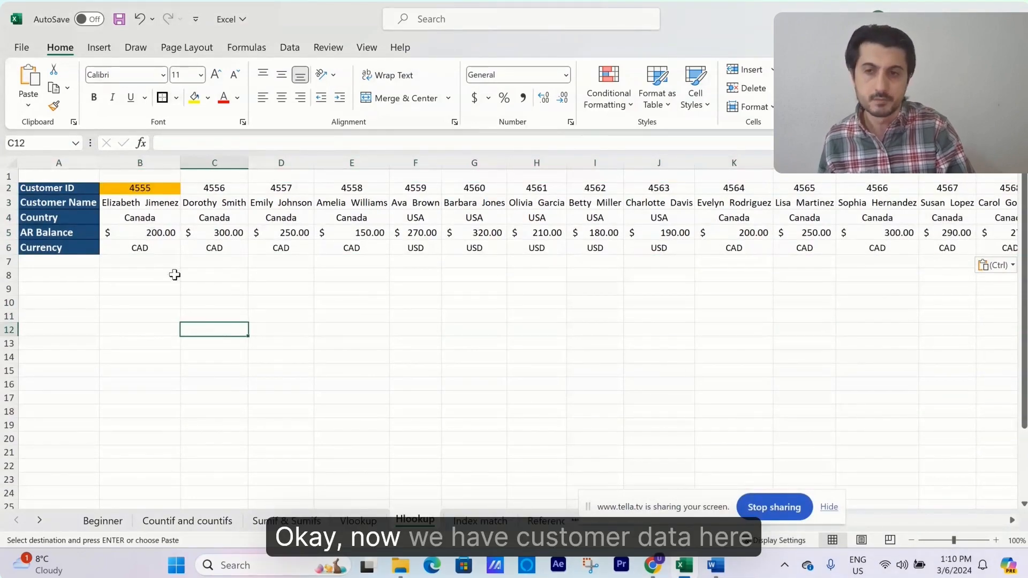
Copy the results table with its headers, K2:N17, from the Vlookup sheet
click(369, 525)
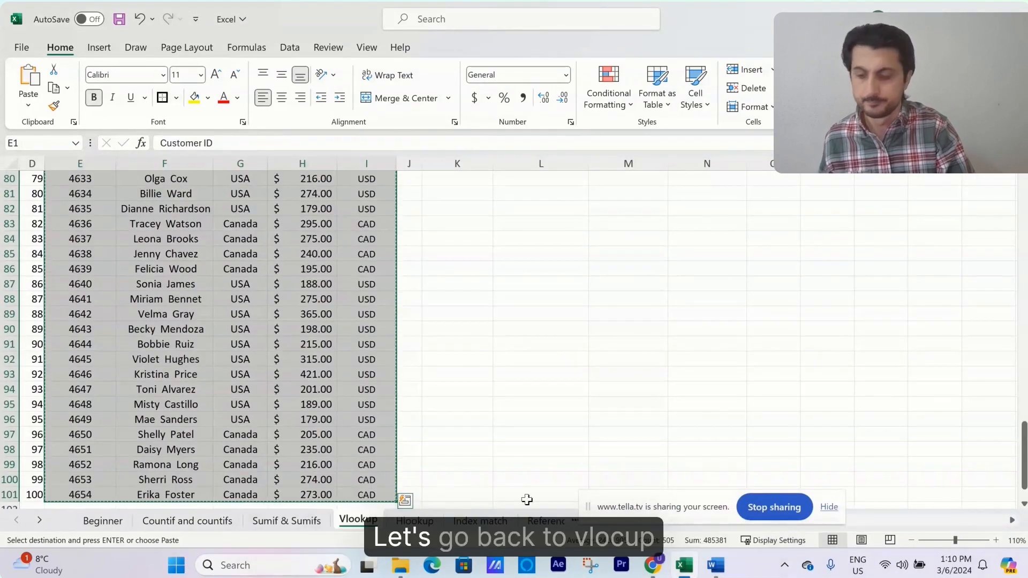
key(Escape)
scroll(599, 444, up, 20)
click(627, 423)
key(Up)
key(Up)
key(Up)
key(Up)
key(Up)
key(Up)
key(Up)
key(Up)
key(Up)
key(Up)
key(Up)
key(Up)
key(Up)
key(Up)
key(Up)
key(Up)
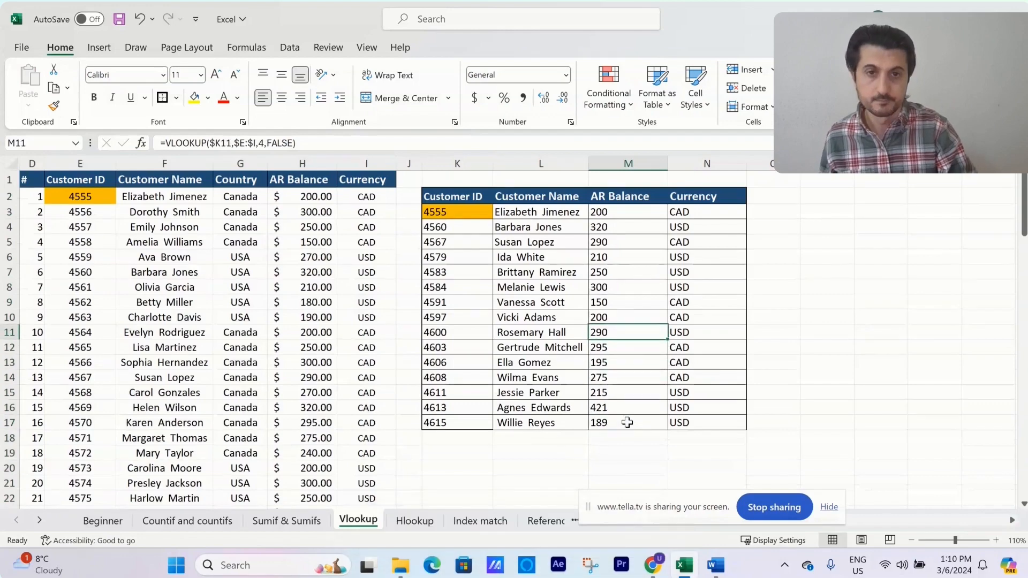
key(Down)
key(Left)
key(Left)
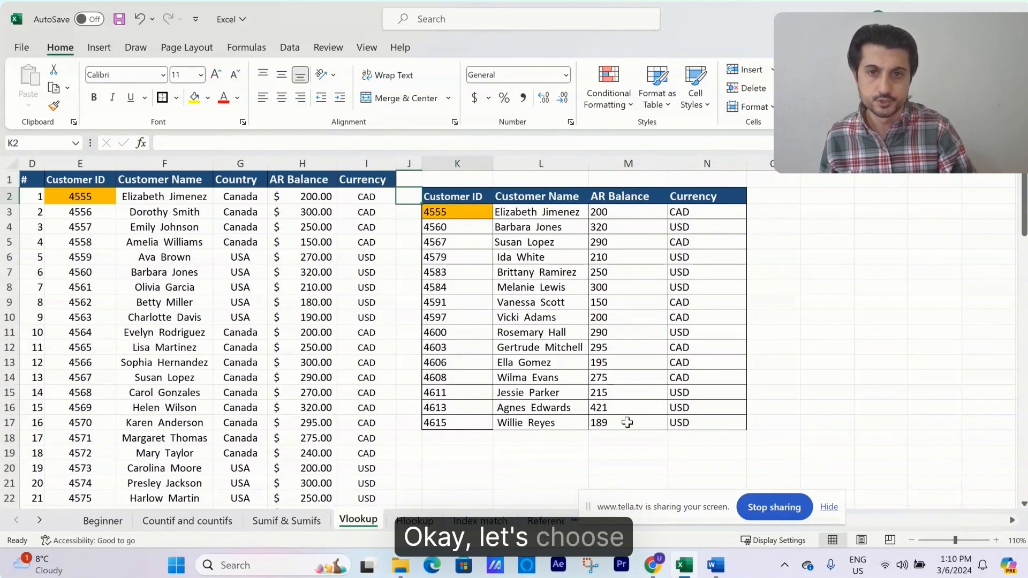
key(shift+Right)
key(shift+Right)
key(shift+Right)
key(shift+Right)
key(shift+Left)
key(shift+Down)
key(shift+Down)
key(shift+Down)
key(shift+Down)
key(shift+Down)
key(shift+Down)
key(shift+Down)
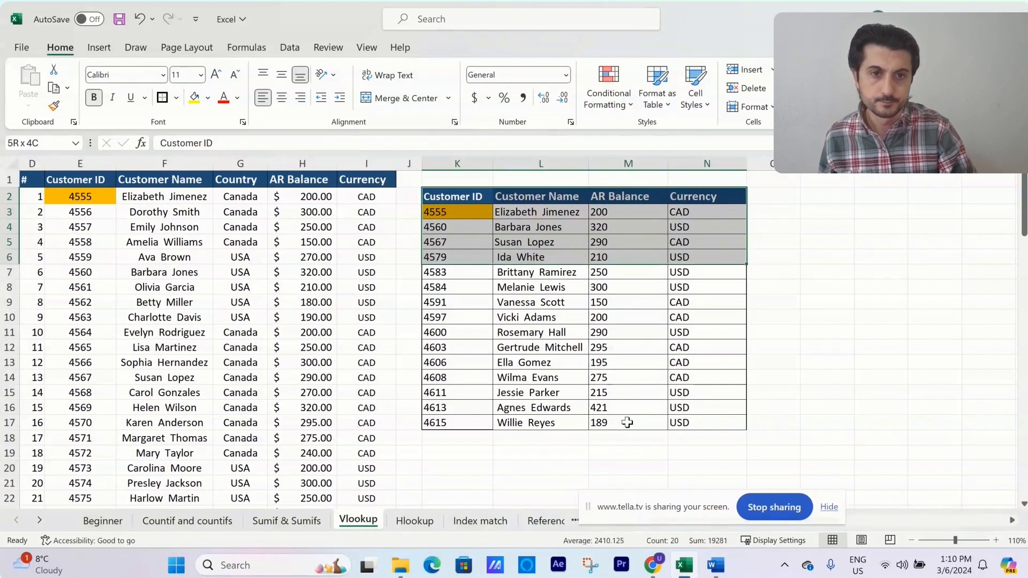
key(shift+Down)
key(shift+Down)
key(shift+Down)
key(shift+Down)
key(shift+Down)
key(shift+Down)
key(shift+Down)
key(shift+Down)
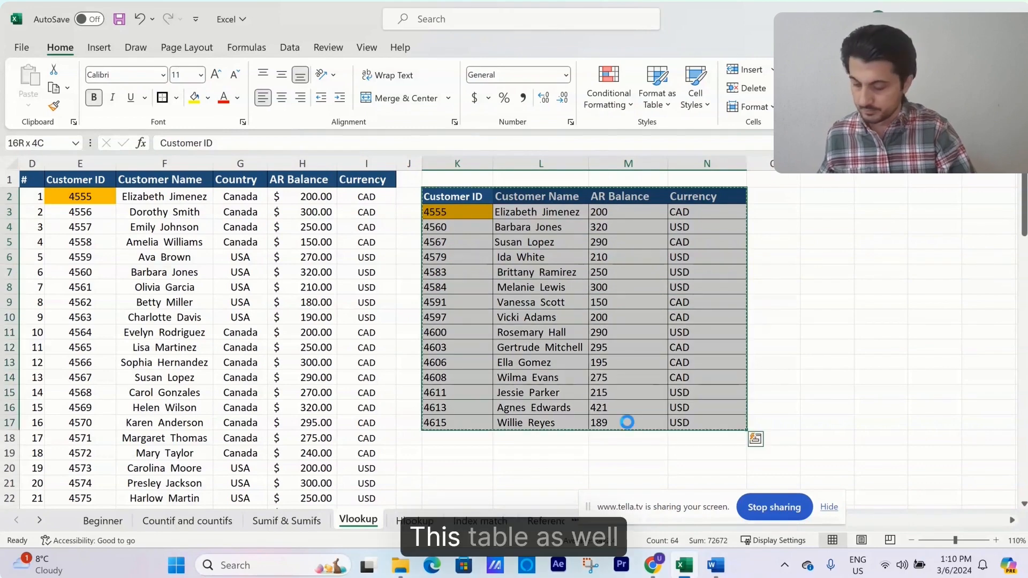
key(ctrl+c)
Paste the copied results table transposed into the Hlookup sheet starting at cell A11
key(ctrl+Page_Down)
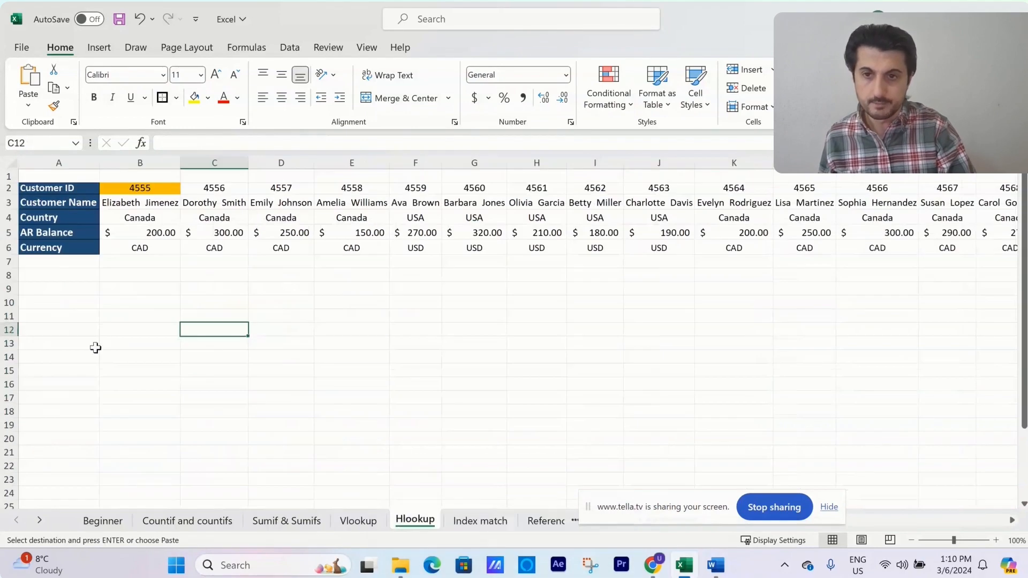
click(58, 313)
key(alt+e)
key(s)
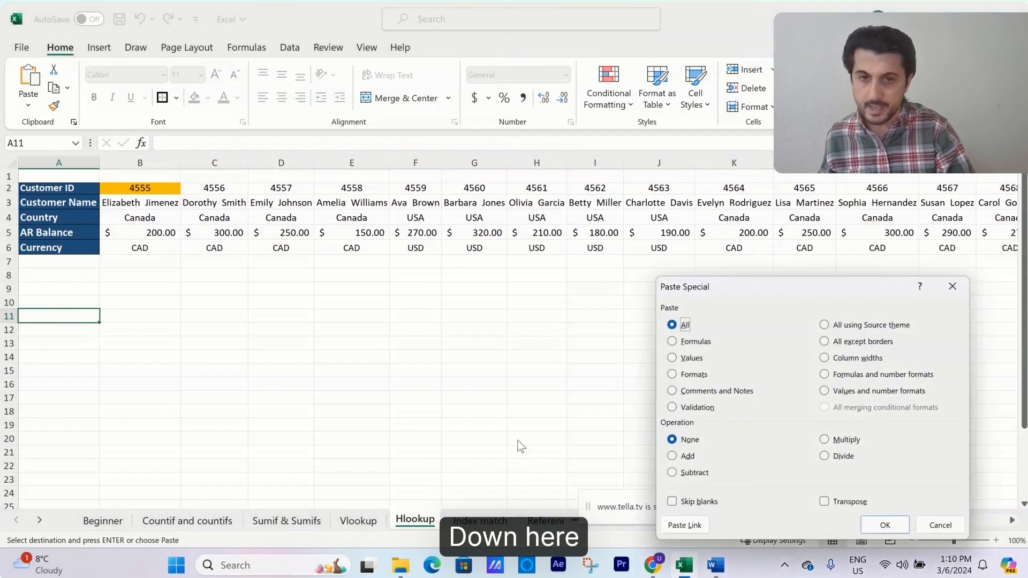
click(866, 504)
click(905, 525)
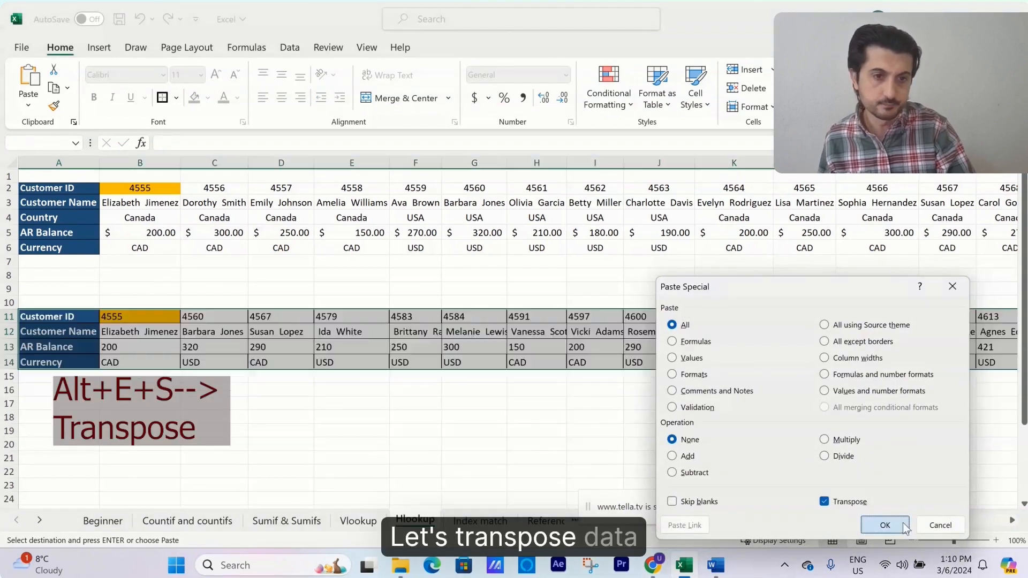
click(495, 327)
click(468, 417)
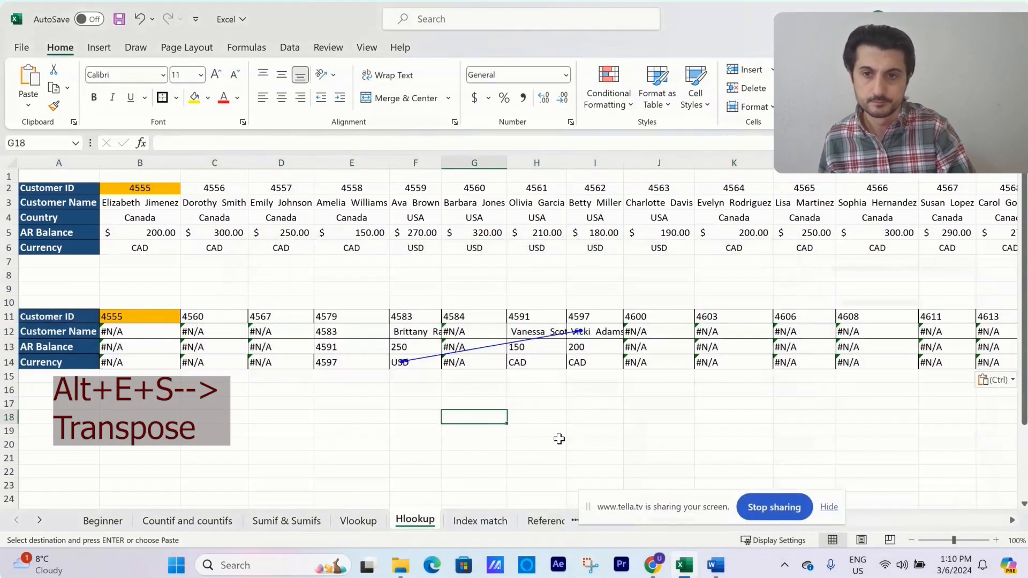
click(415, 377)
Clear the Customer Name, AR Balance and Currency values in B12:P14, keeping the Customer ID row
click(129, 336)
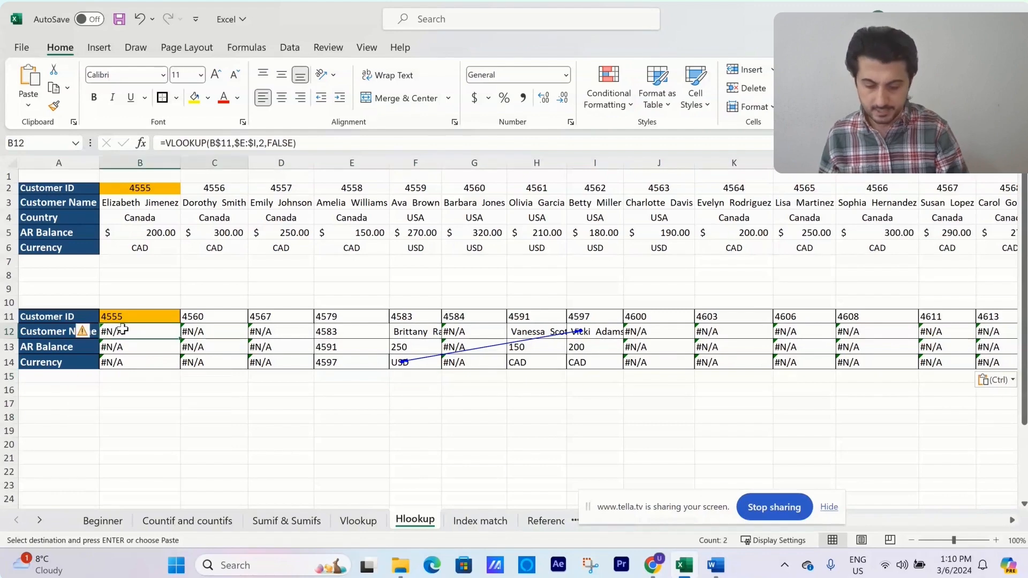
key(shift+Right)
key(shift+Right)
key(shift+Right)
key(shift+Right)
key(shift+Right)
key(shift+Right)
key(shift+Right)
key(shift+Right)
key(shift+Right)
key(shift+Right)
key(shift+Right)
key(shift+Right)
key(shift+Right)
key(shift+Right)
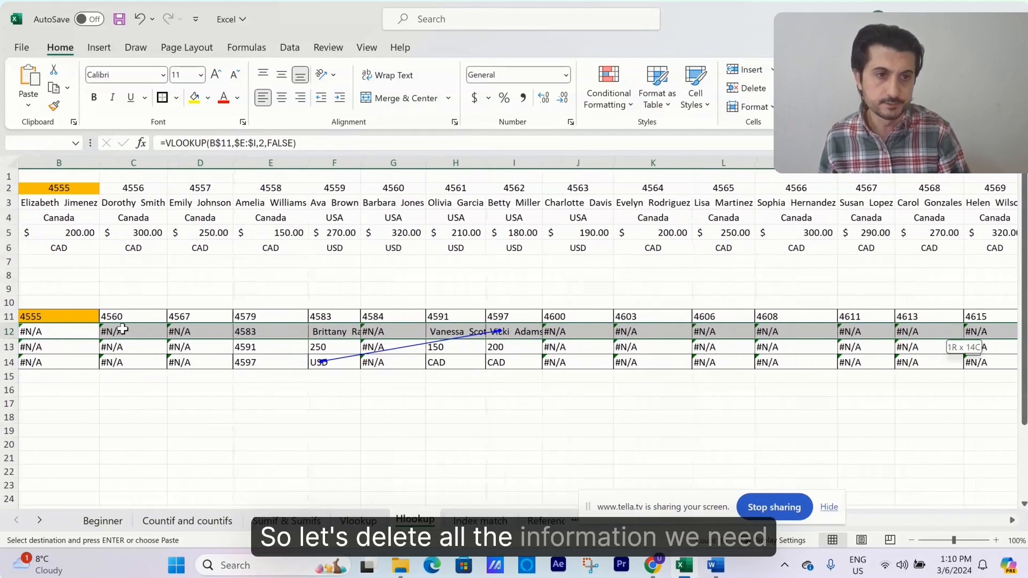
key(shift+Down)
key(shift+Down)
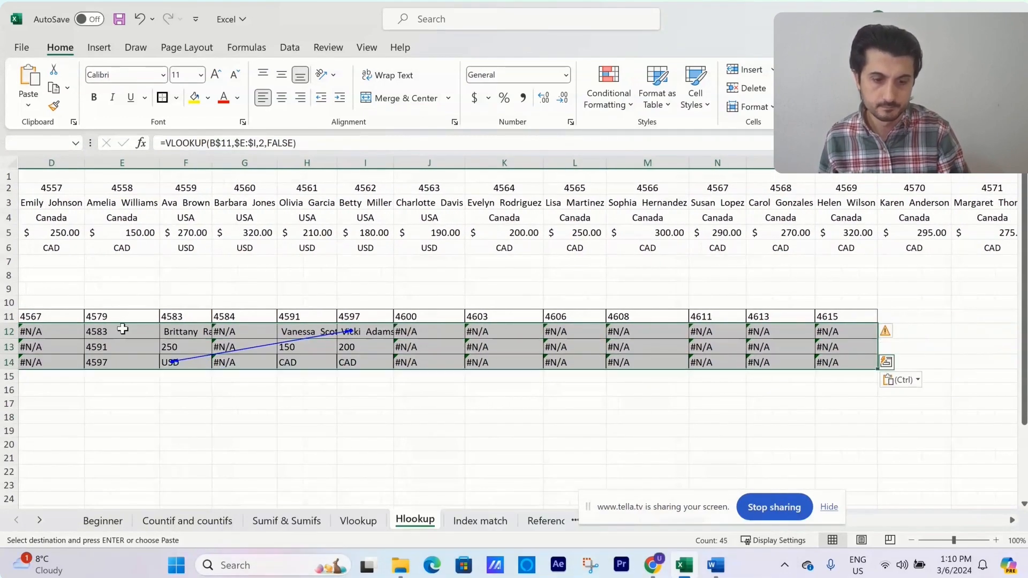
key(Delete)
Start an HLOOKUP formula in B12 with the first Customer ID as lookup value, locking its row as B$11
scroll(122, 329, left, 3)
click(123, 329)
key(Left)
key(Right)
key(Right)
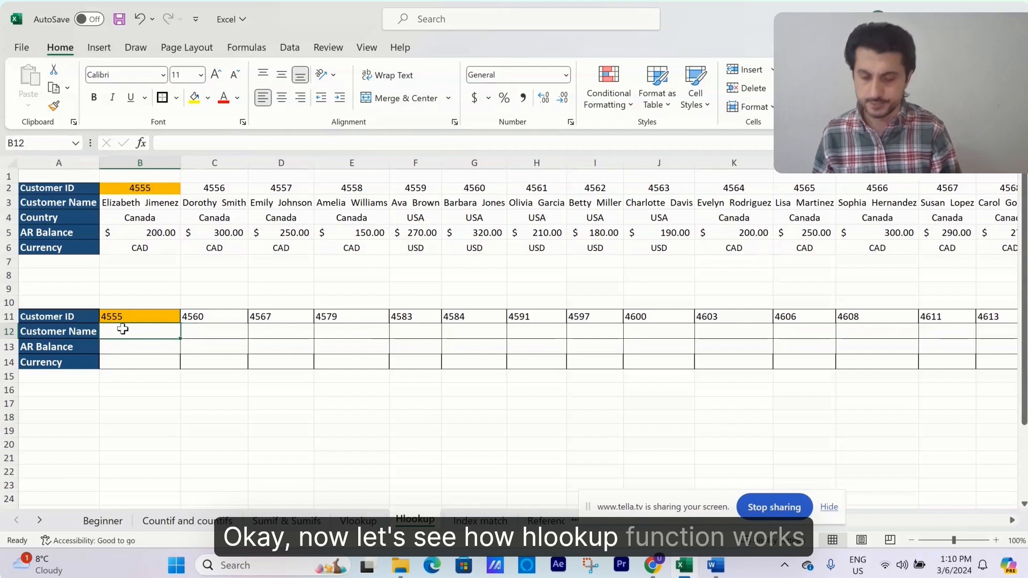
text(=)
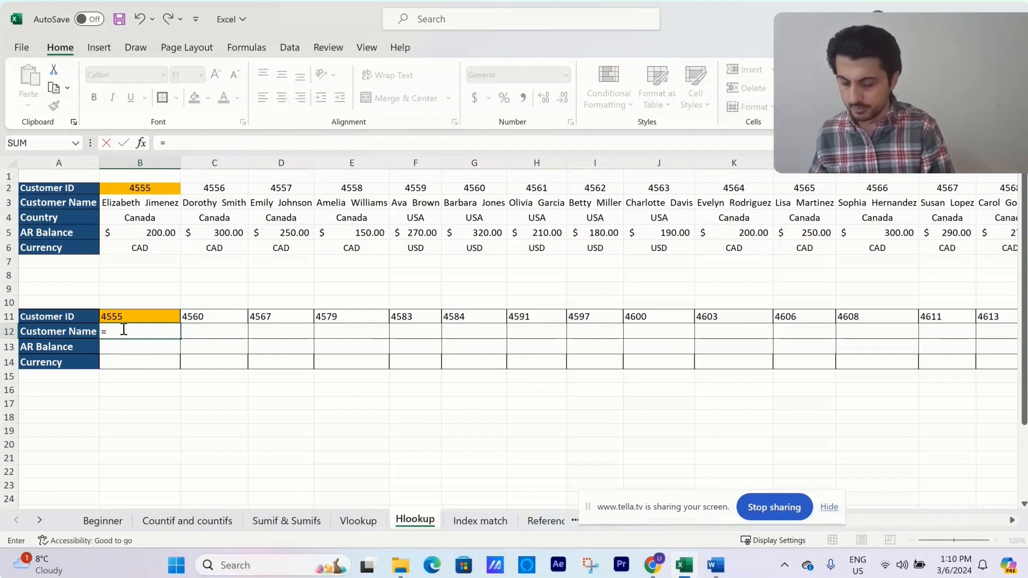
text(hloo)
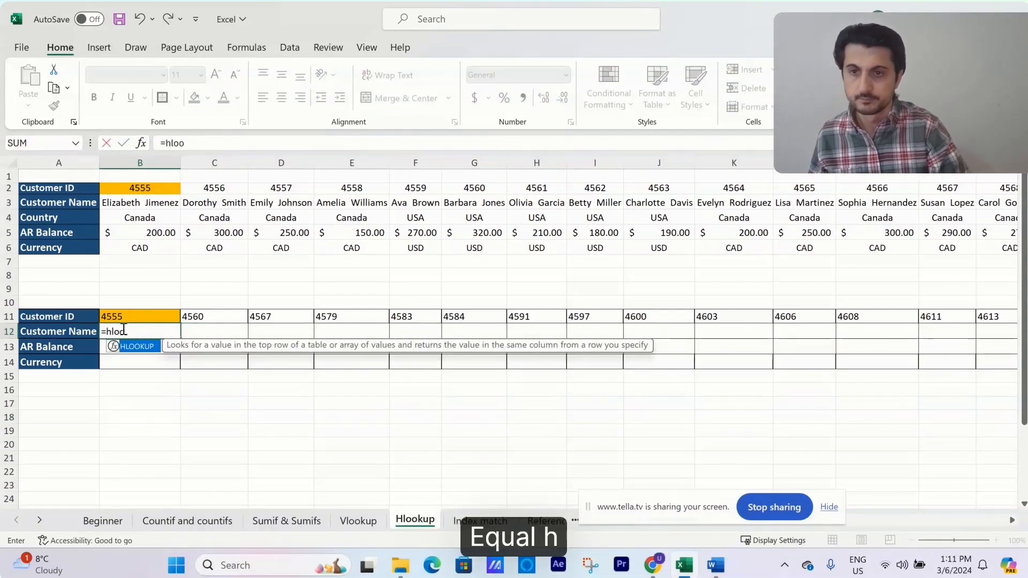
double_click(128, 347)
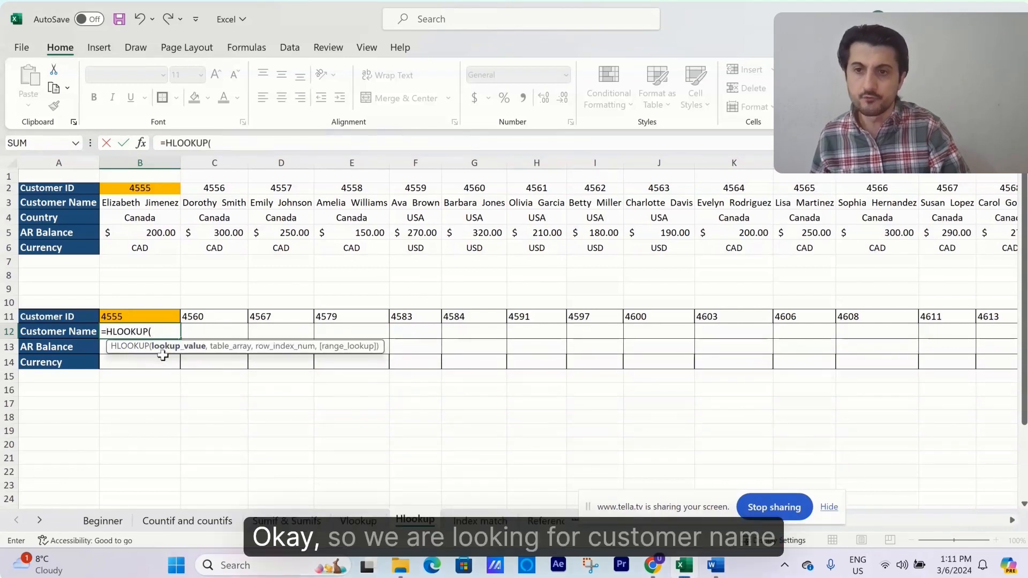
click(121, 317)
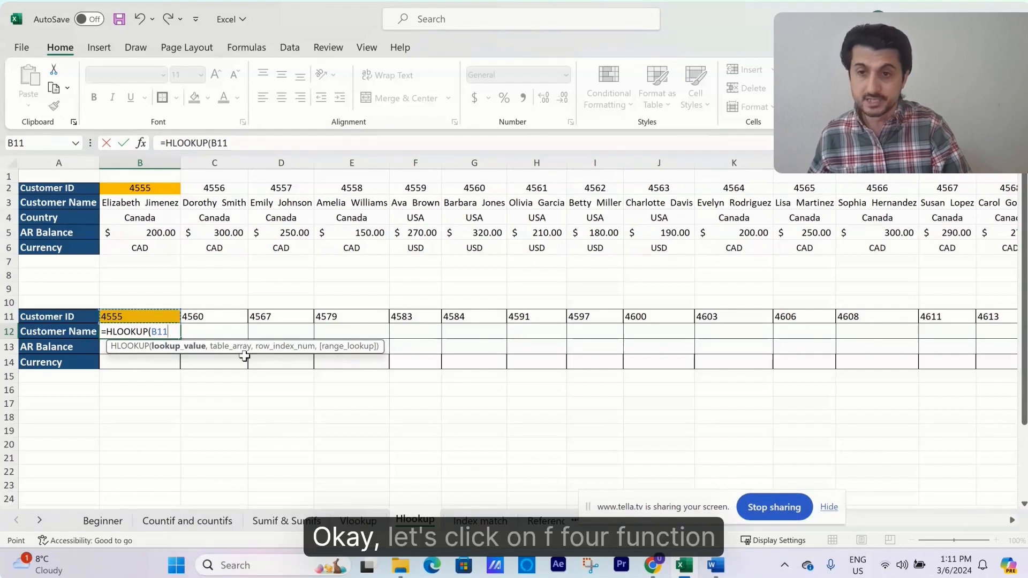
key(F4)
key(F4)
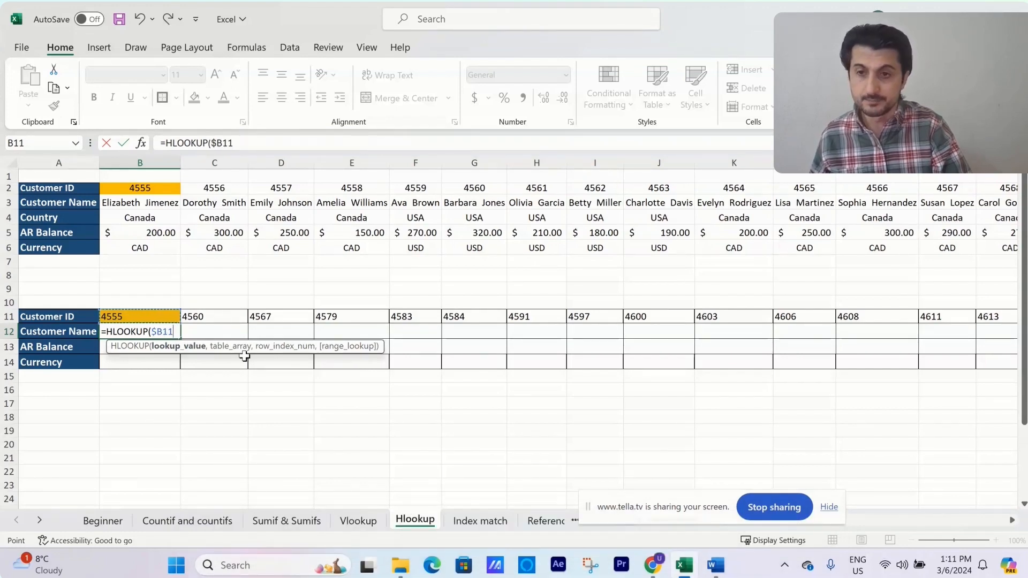
key(F4)
key(F4)
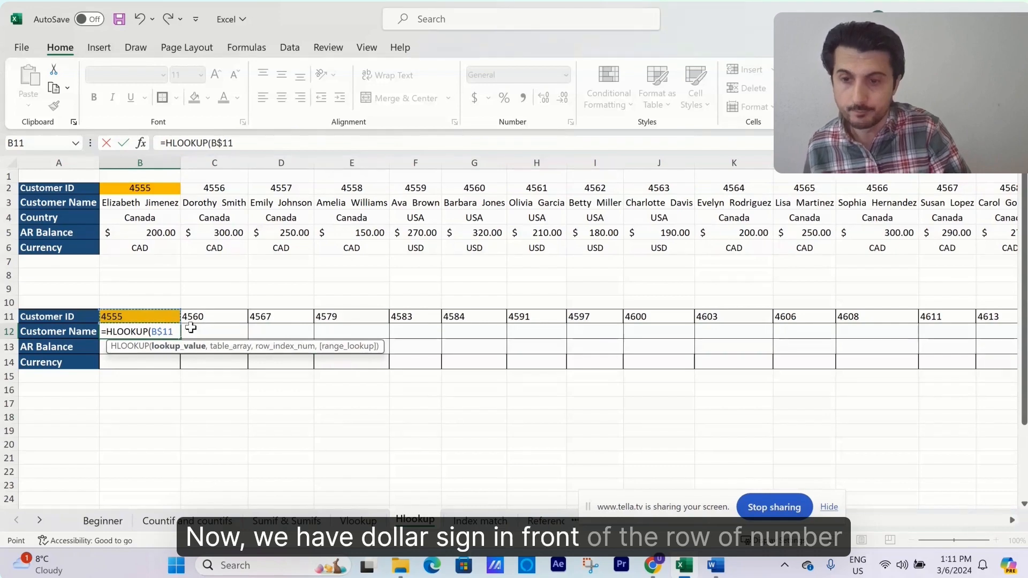
text(,)
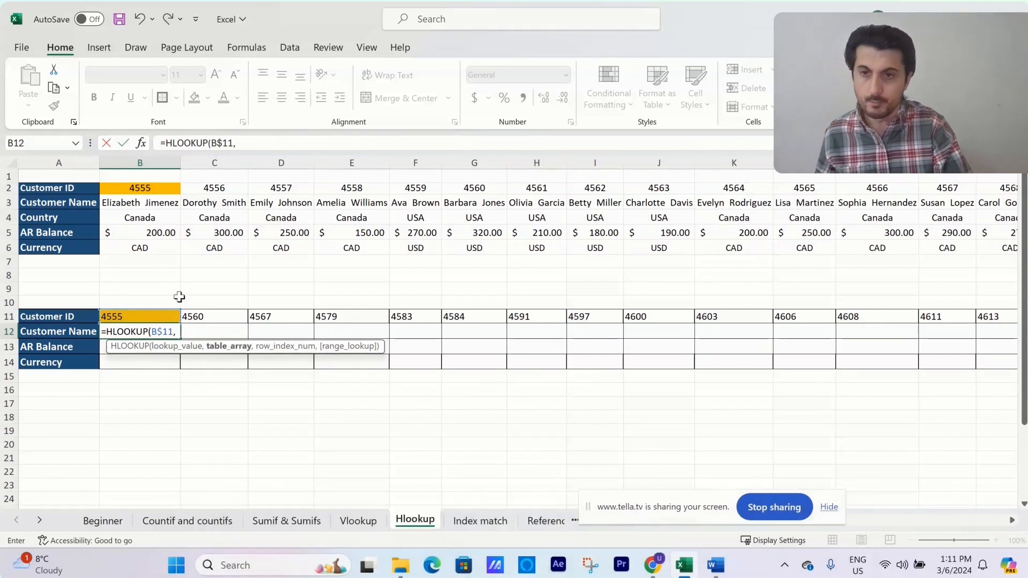
Set the table array of the B12 formula to the whole transposed source table, locked as $A$2:$CW$6
click(71, 188)
key(shift+Down)
key(shift+Down)
key(shift+Down)
key(shift+Down)
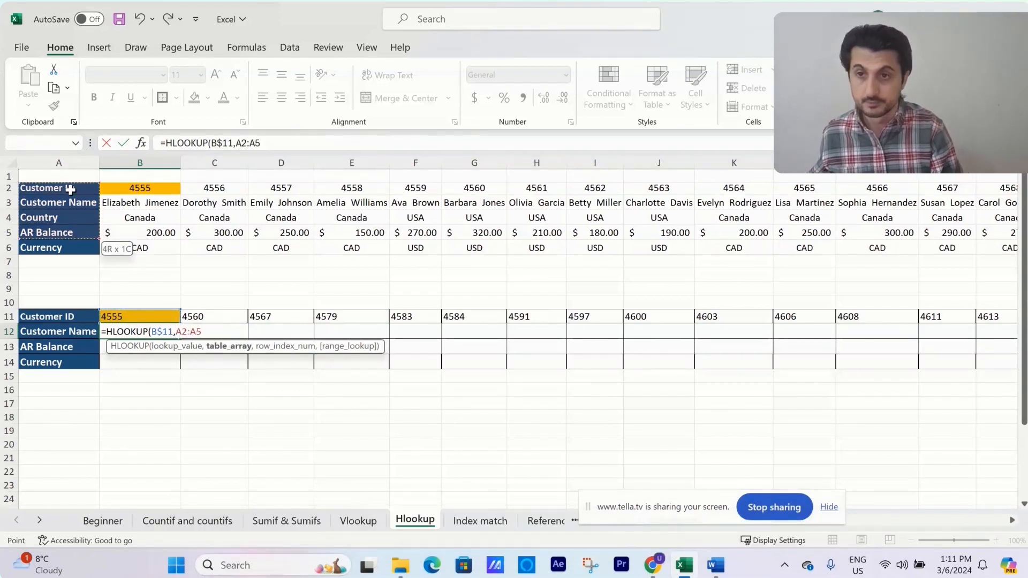
key(ctrl+shift+Right)
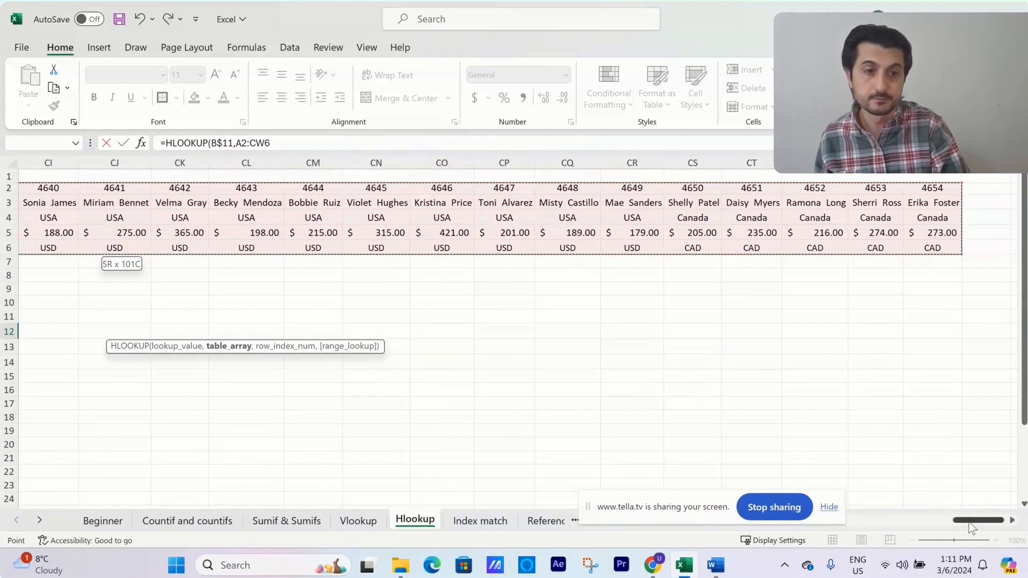
drag(978, 520, 594, 520)
drag(278, 138, 236, 145)
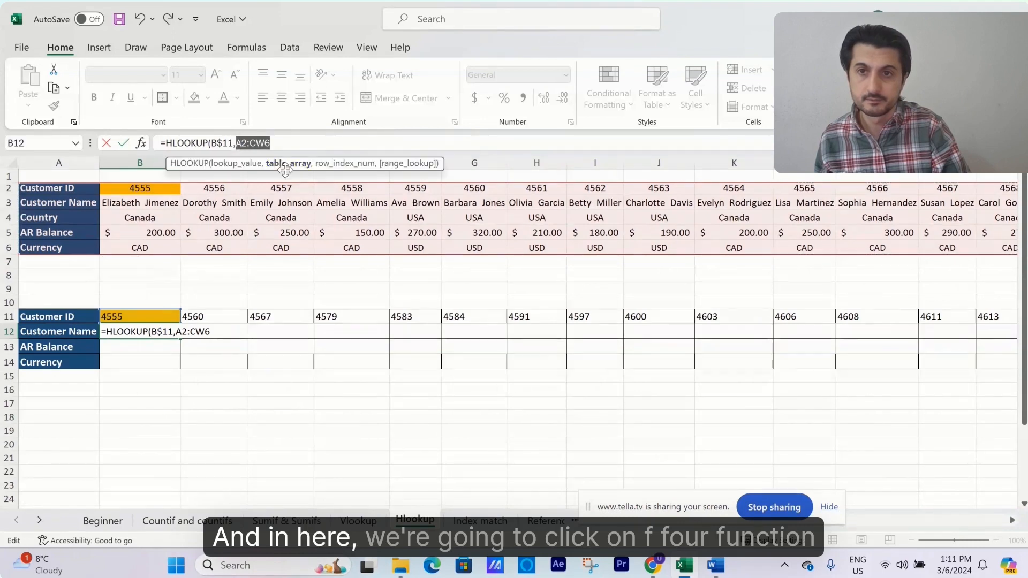
key(F4)
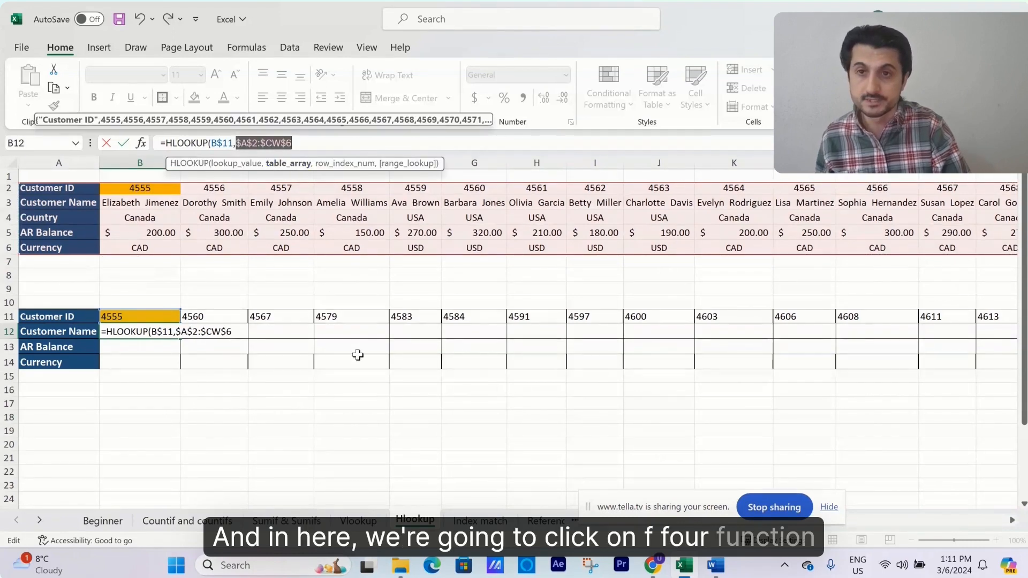
click(316, 146)
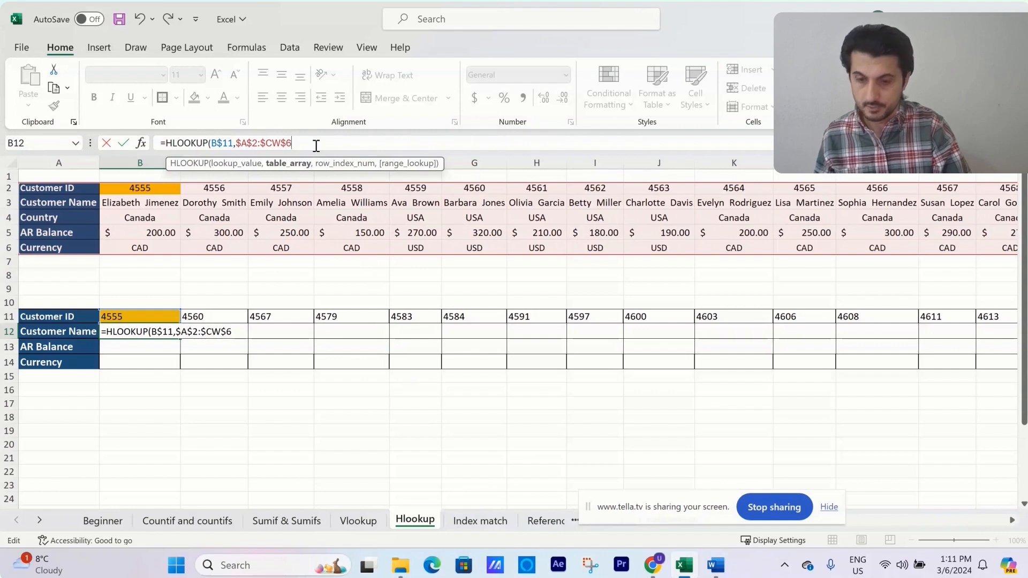
Complete the B12 formula with row index 2 and match type 0, giving =HLOOKUP(B$11,$A$2:$CW$6,2,0)
text(,)
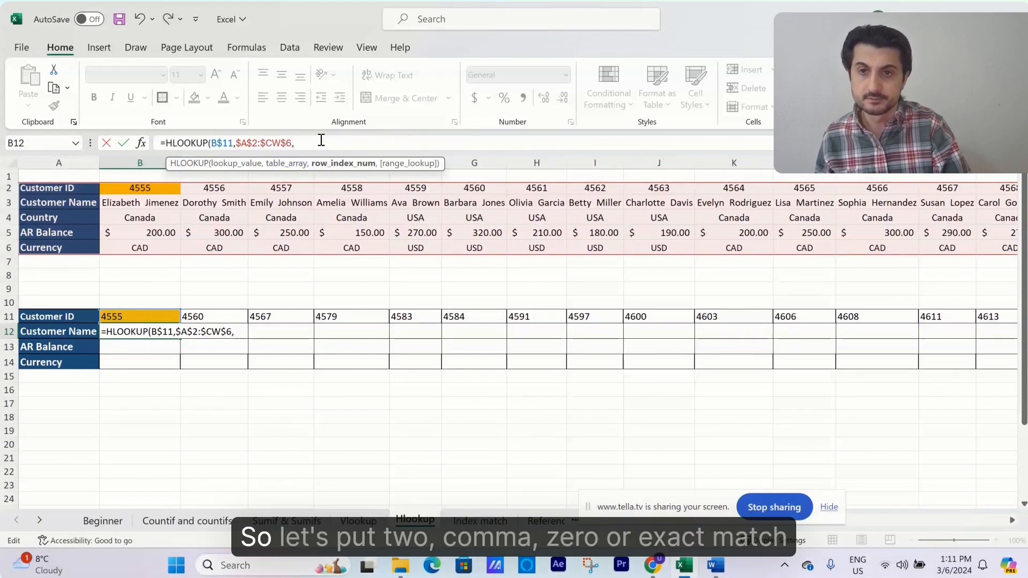
text(,)
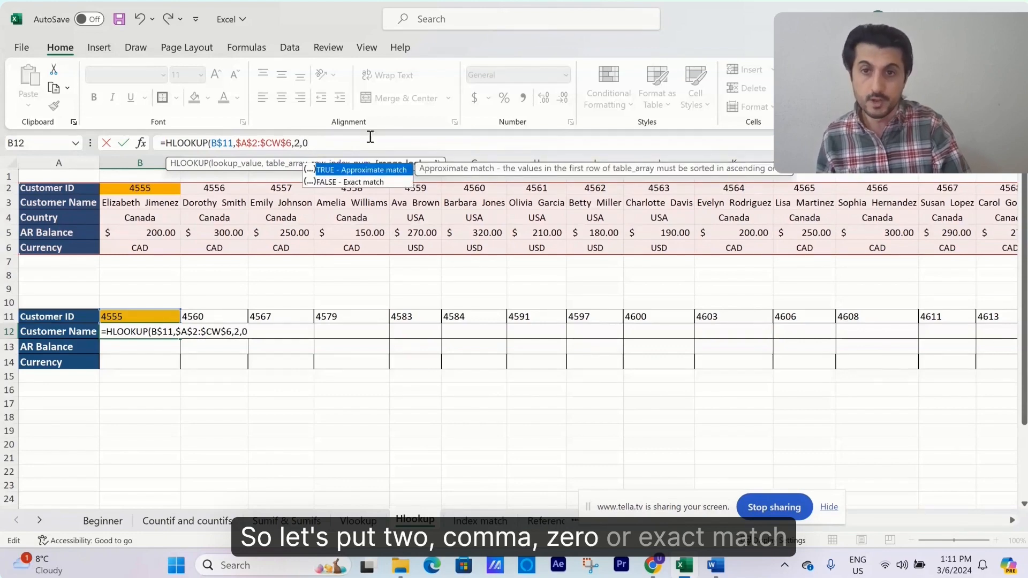
text(0))
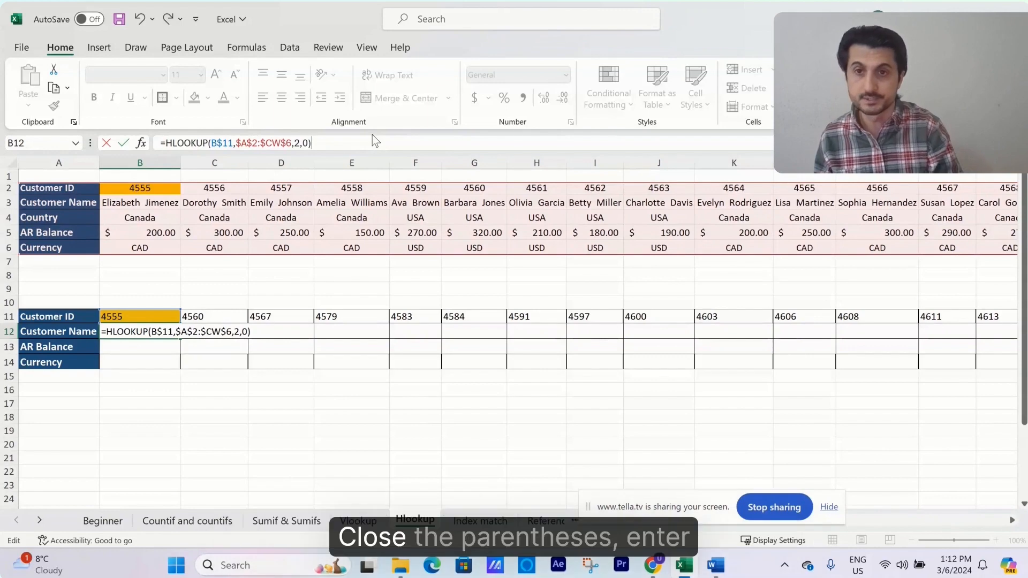
key(Return)
key(Up)
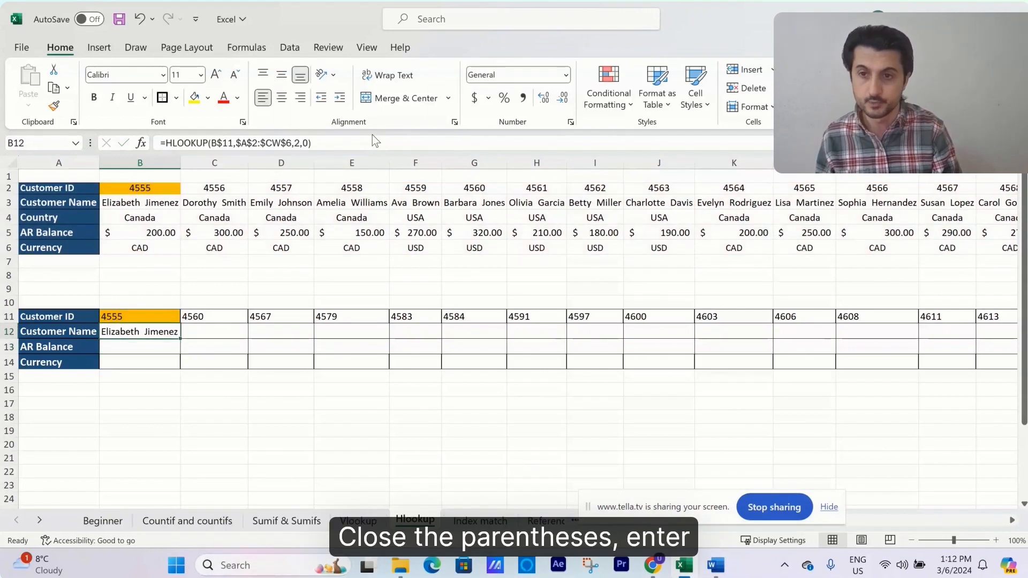
Copy the Customer Name formula from B12 into the AR Balance cell B13, pasting formulas only
key(ctrl+c)
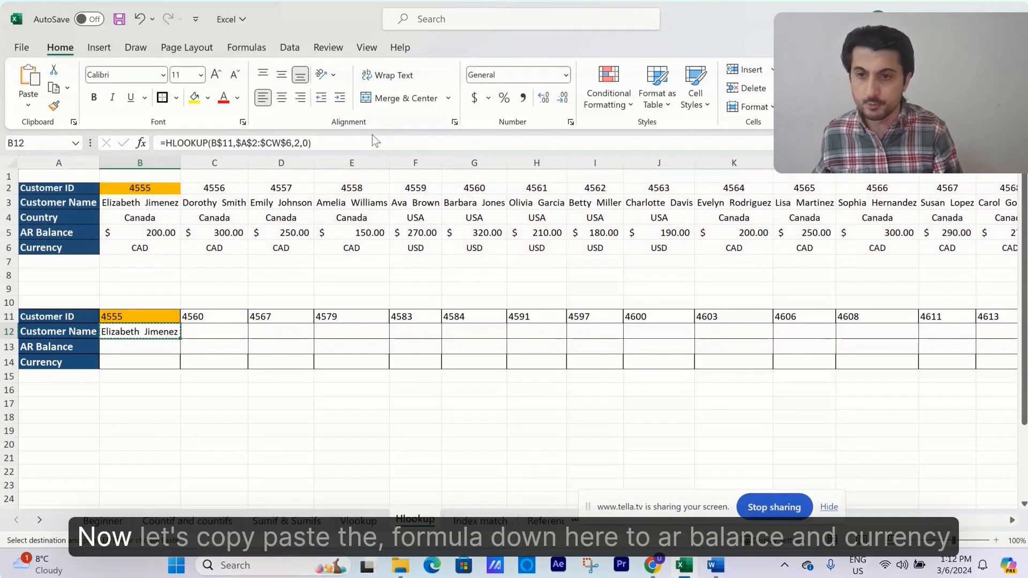
key(Down)
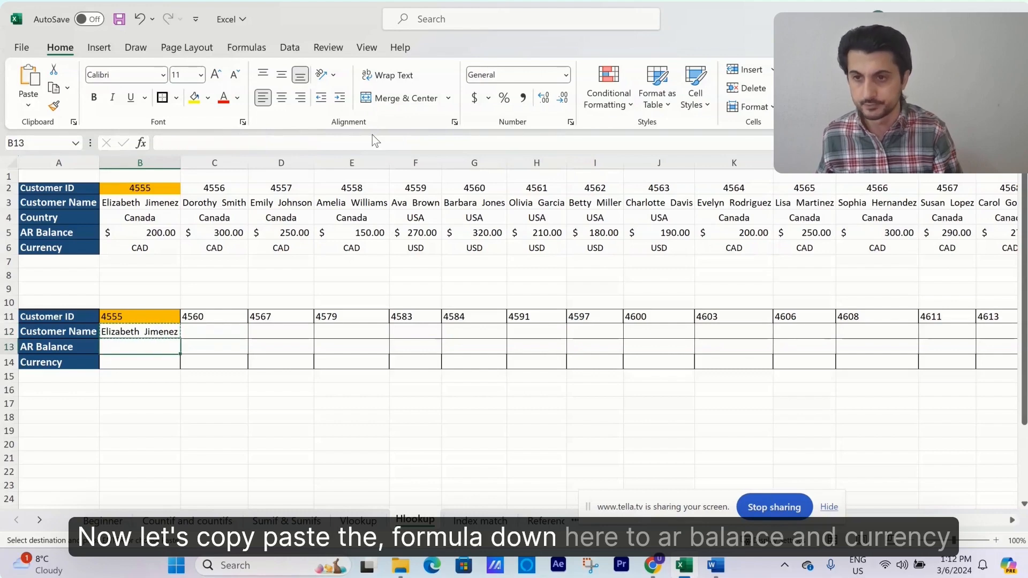
key(alt+e)
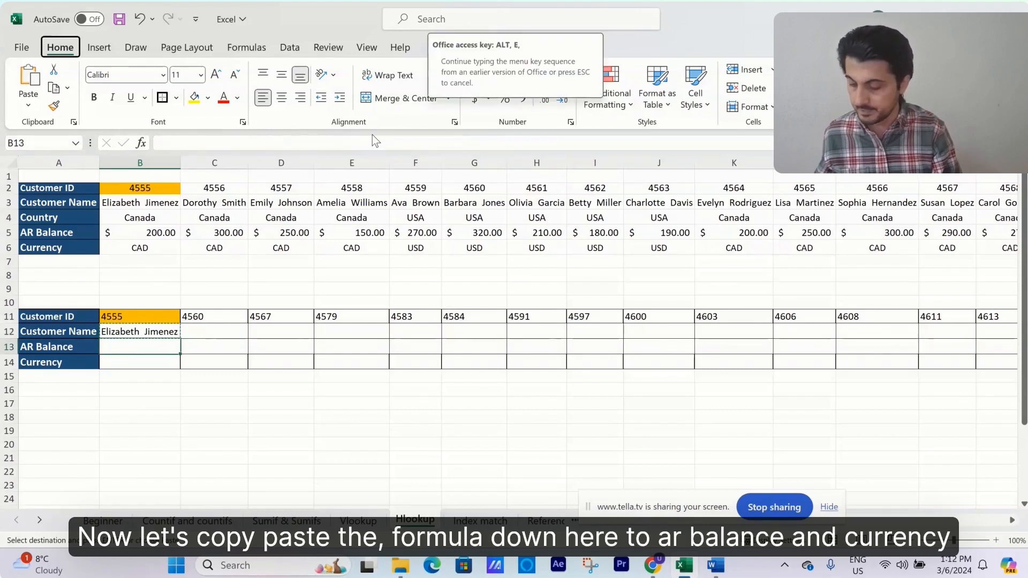
key(s)
key(f)
key(Return)
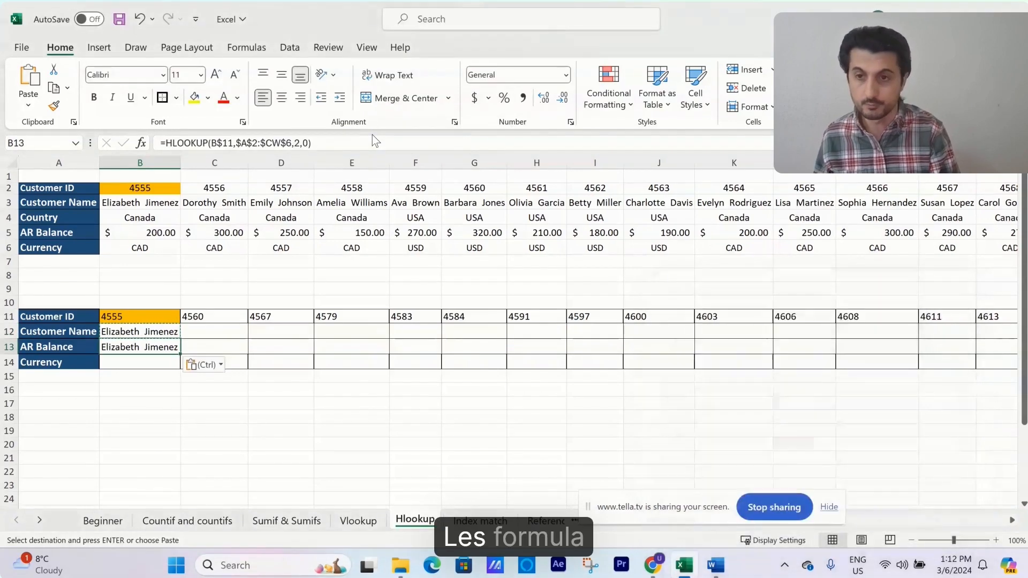
Change the row index in the B13 formula to 4, giving =HLOOKUP(B$11,$A$2:$CW$6,4,0)
key(F2)
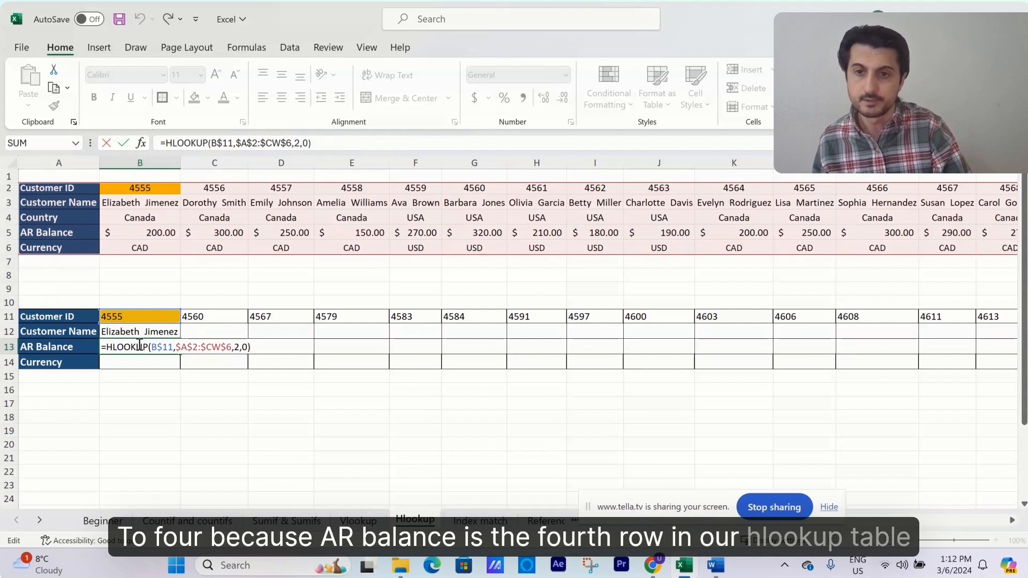
click(303, 143)
key(Left)
key(BackSpace)
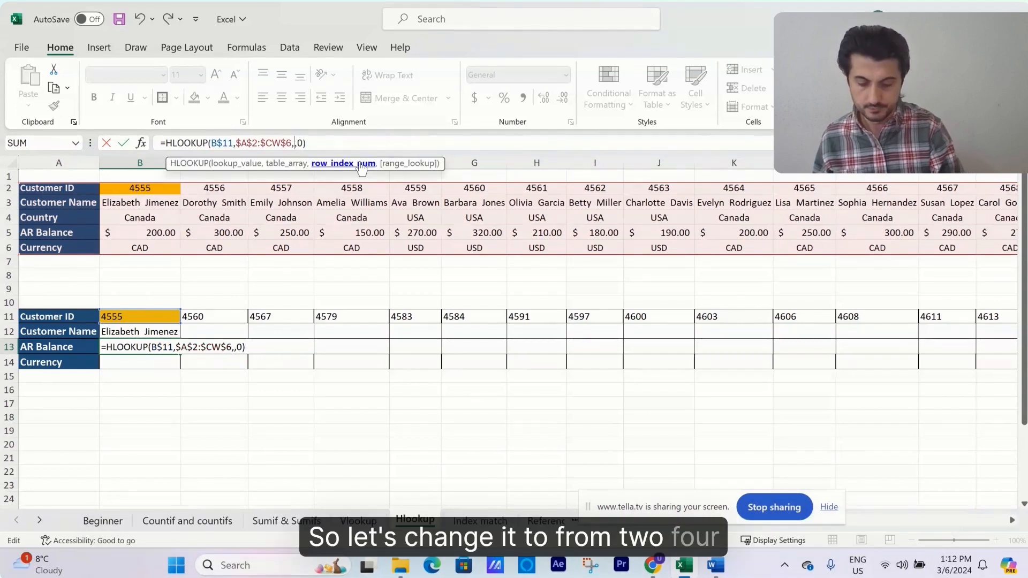
text(4)
key(Return)
Copy the AR Balance formula from B13 into the Currency cell B14, pasting formulas only
key(Up)
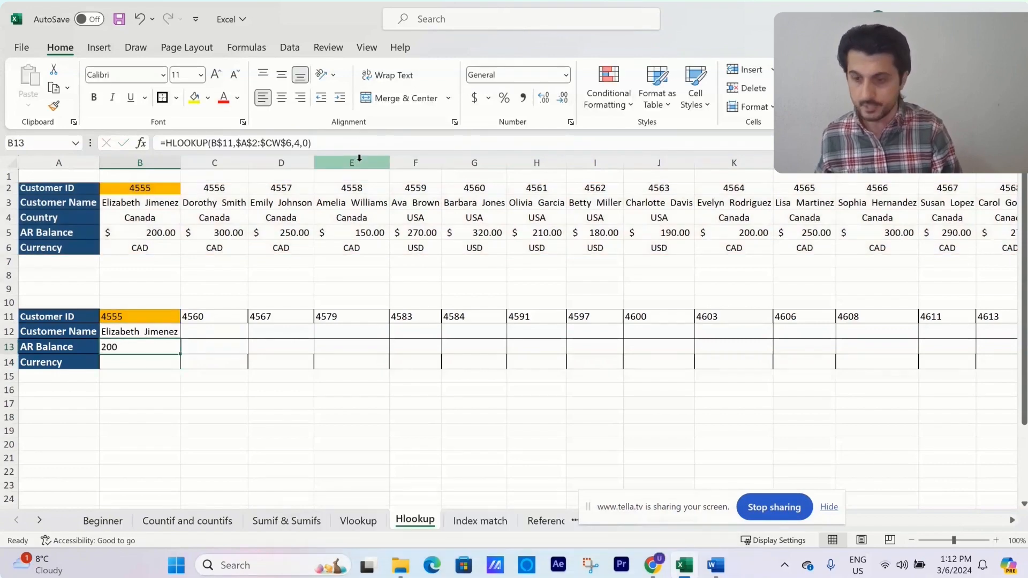
key(ctrl+c)
key(Down)
key(alt+e)
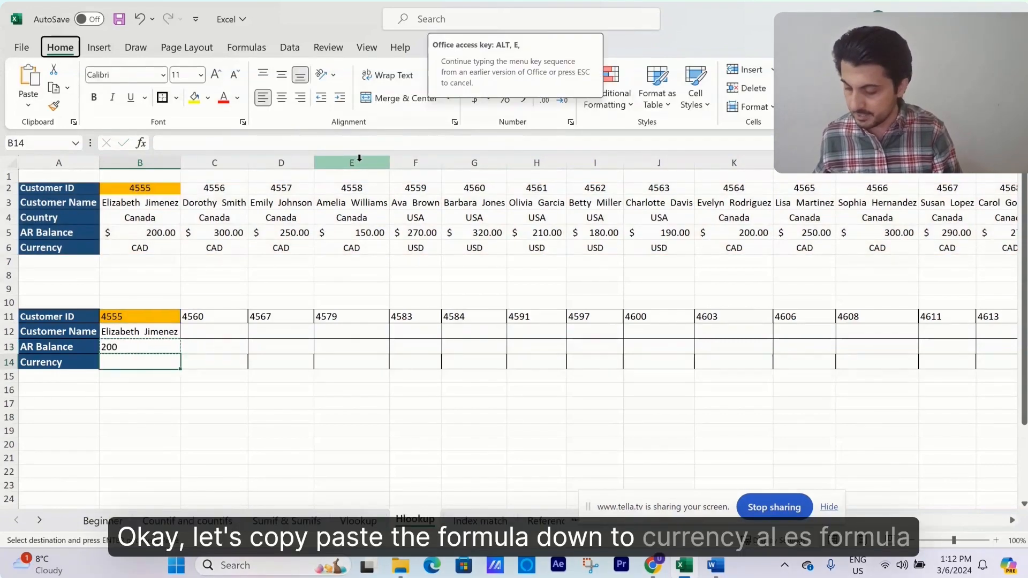
key(s)
key(f)
key(Return)
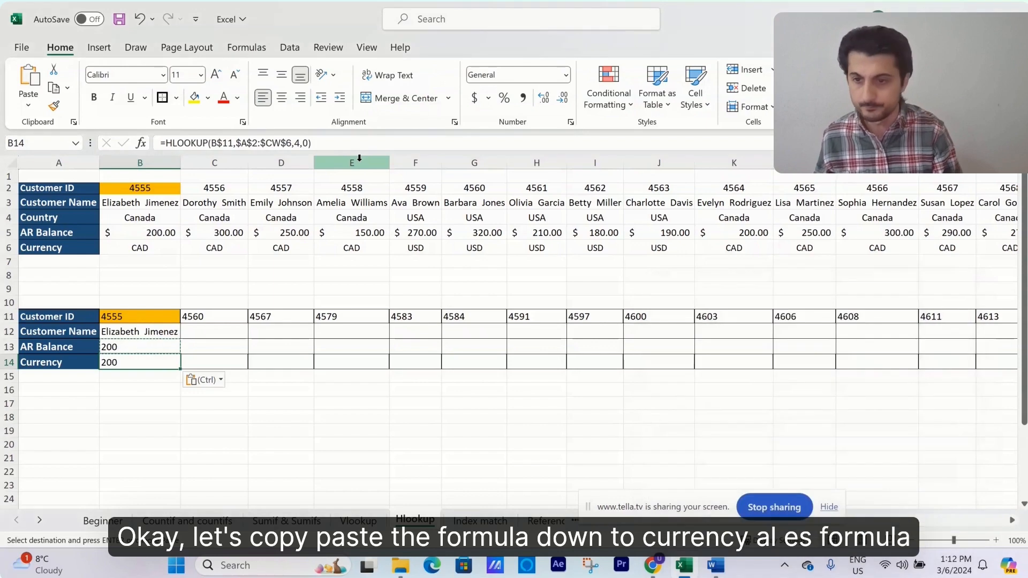
Change the row index in the B14 Currency formula to 5
key(F2)
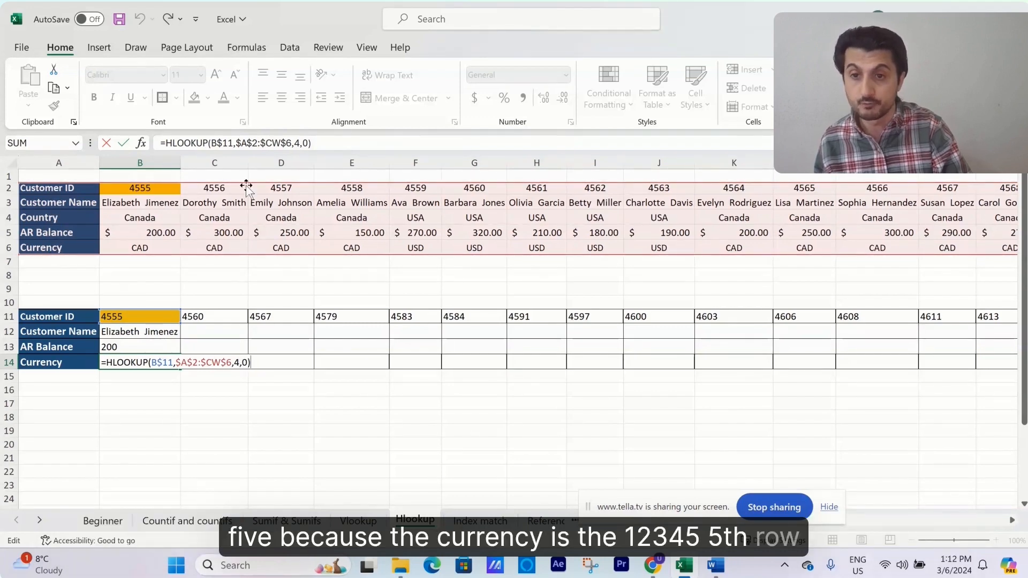
click(300, 143)
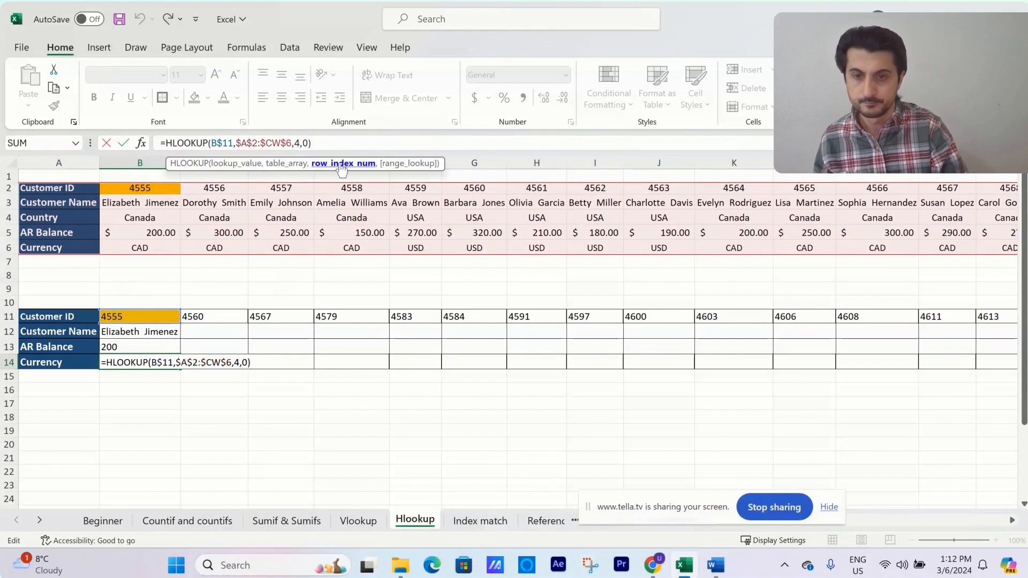
text(5)
key(Return)
Copy the three formulas in B12:B14 to P12:P14 under the last Customer ID
key(Up)
key(Up)
key(Up)
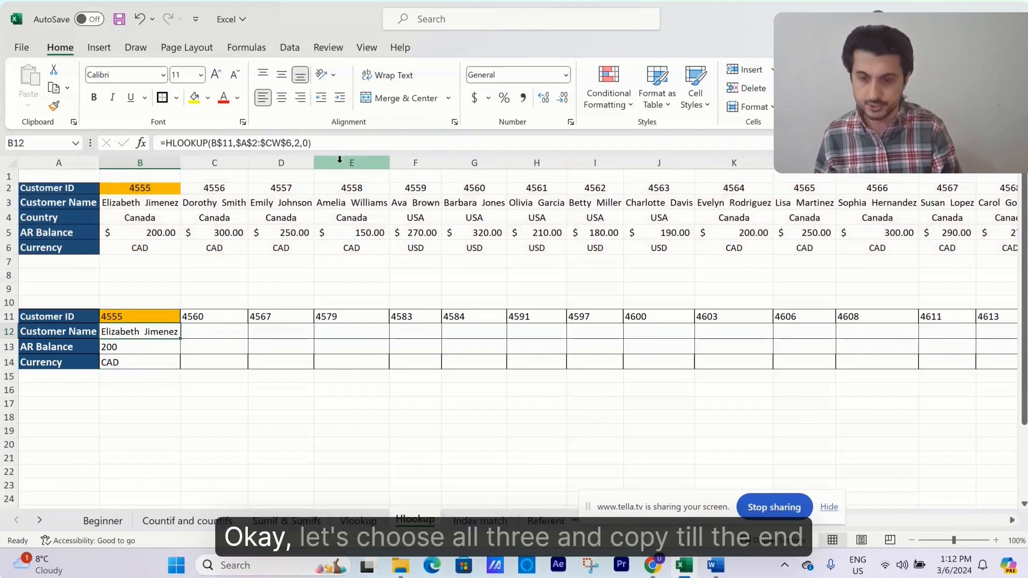
key(shift+Down)
key(shift+Down)
key(ctrl+c)
key(Up)
key(ctrl+Right)
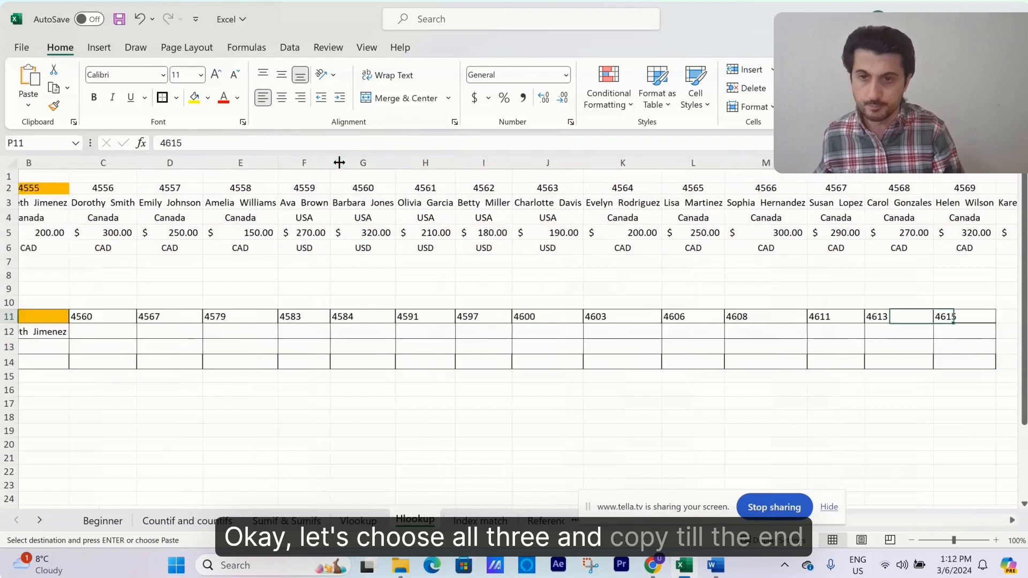
key(Down)
key(ctrl+v)
Fill the empty results columns between B and P by copying the formulas in P12:P14 back across rows 12 to 14
key(ctrl+c)
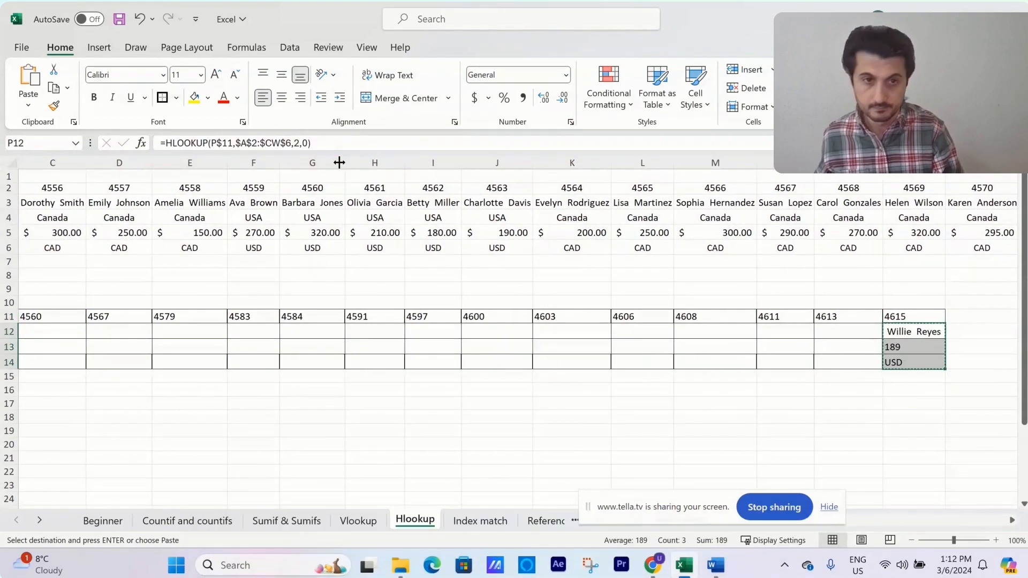
key(ctrl+shift+Left)
key(Return)
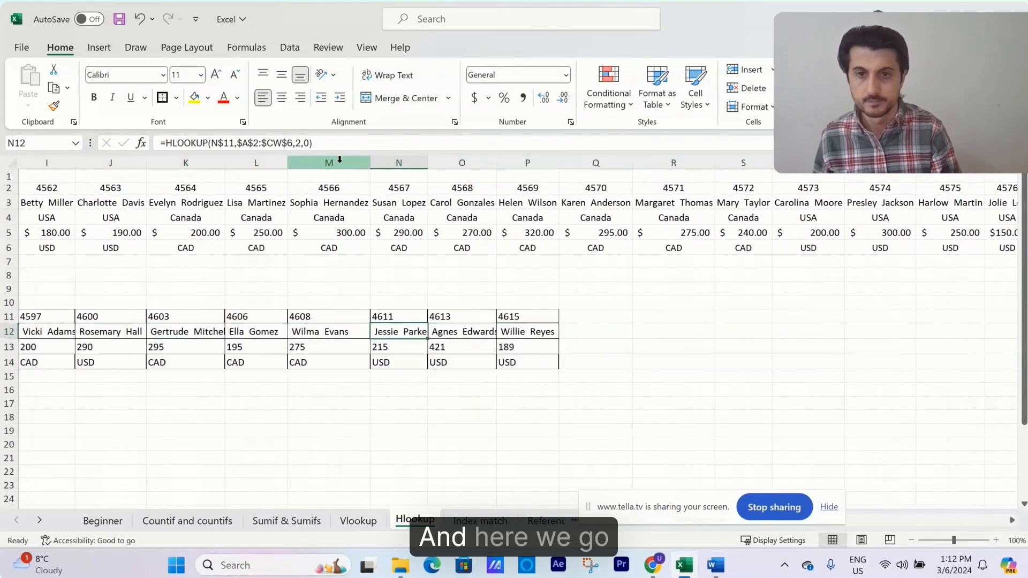
Review the filled HLOOKUP results along the Customer Name row from the first to the last columns
key(Home)
key(Right)
key(Right)
key(Right)
key(Right)
key(Right)
key(Right)
key(Right)
key(Right)
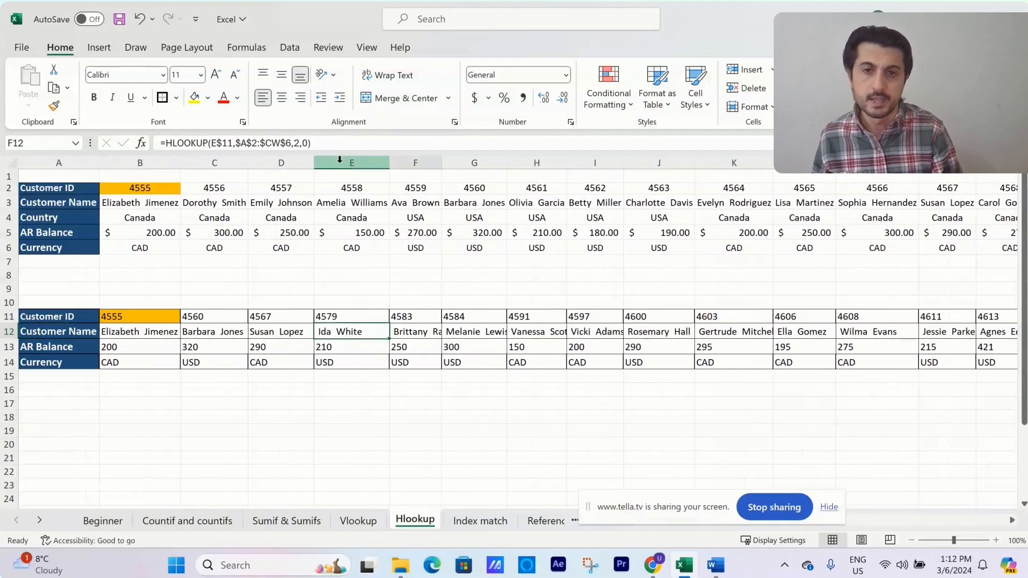
key(Right)
key(Right)
key(Right)
key(Right)
key(Right)
key(Right)
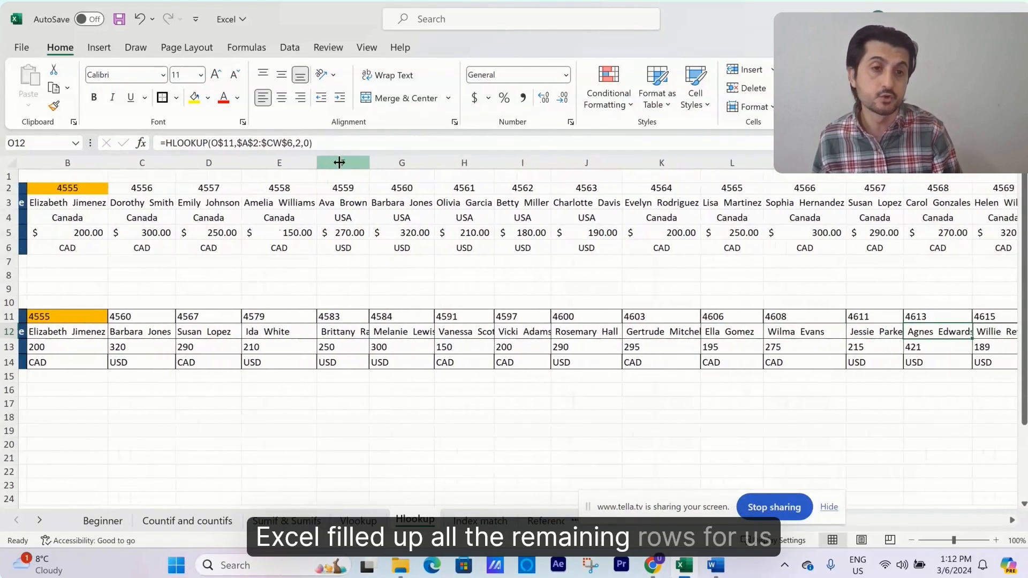
key(Home)
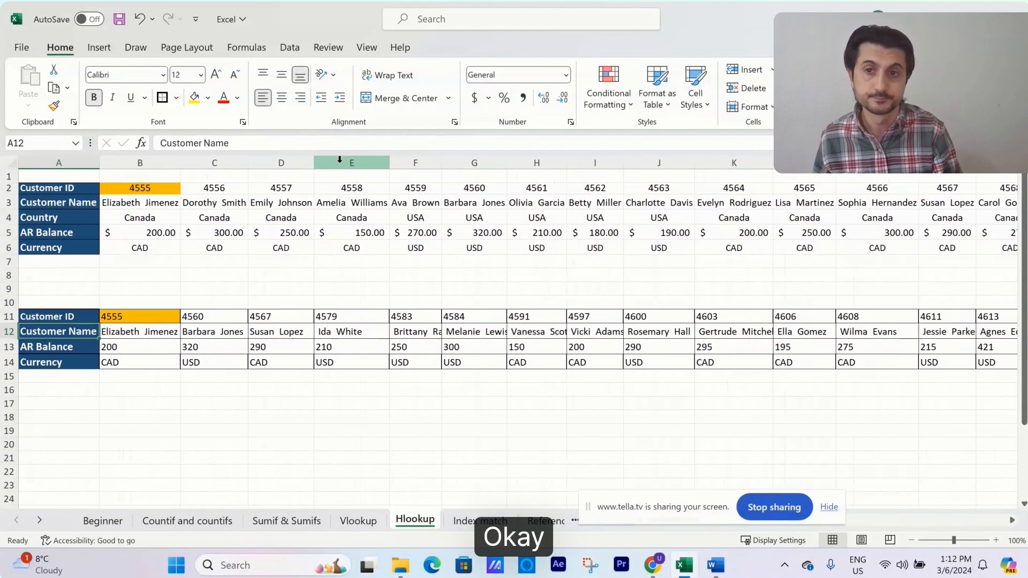